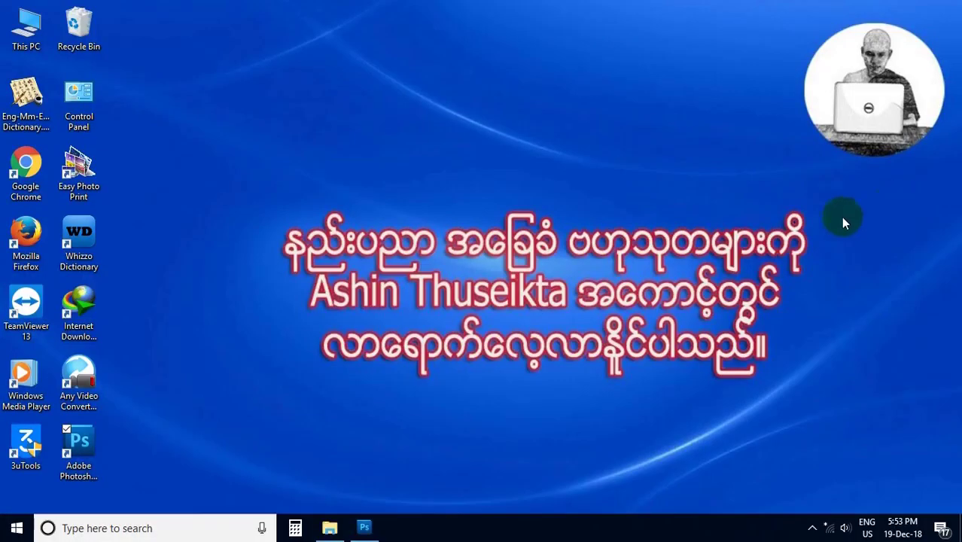
Step: Switch to Photoshop and open the image Lesson3 - Copy (2).png from the Screenshots folder
click(365, 530)
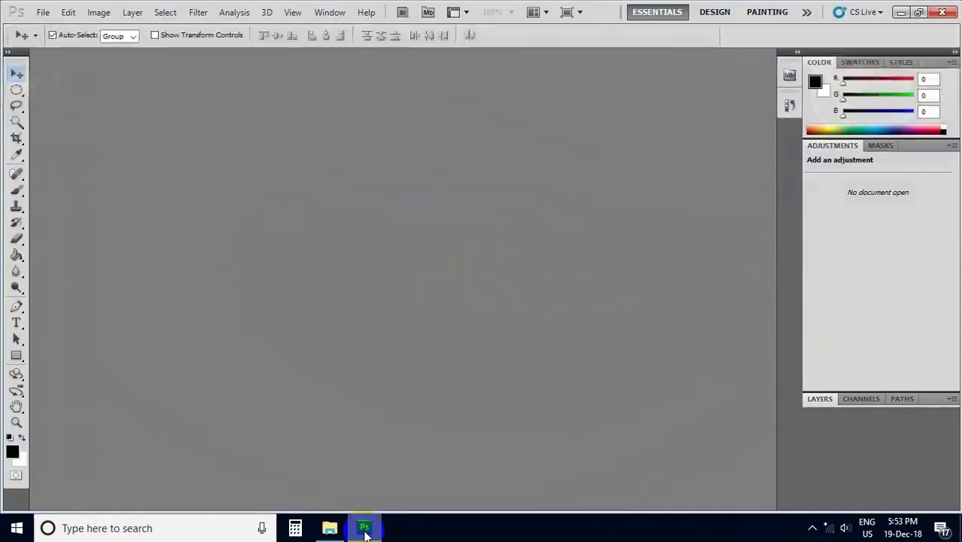
click(43, 12)
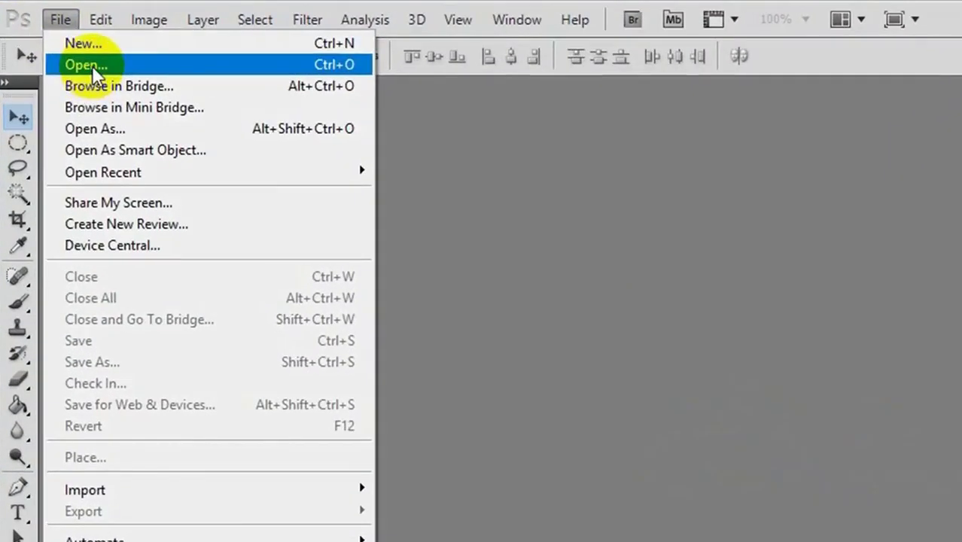
click(72, 53)
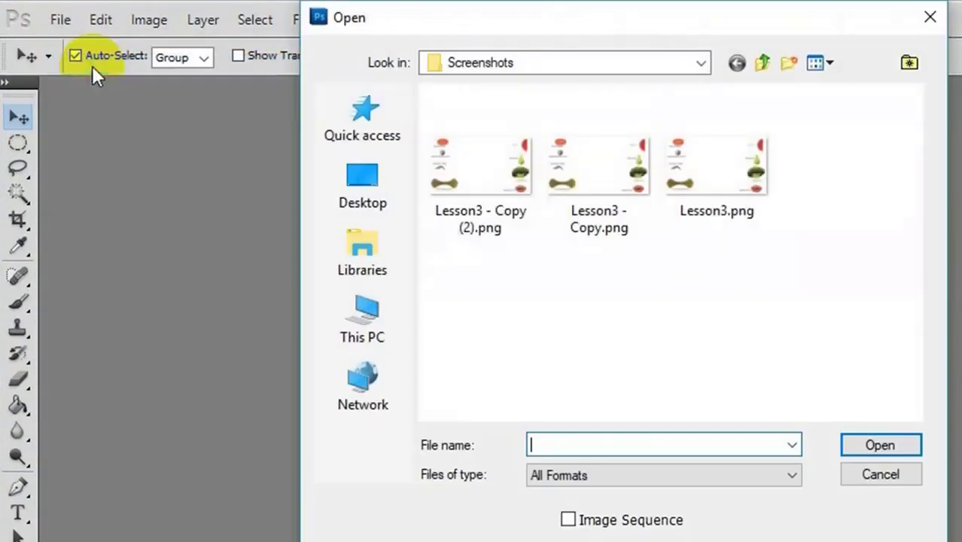
click(506, 176)
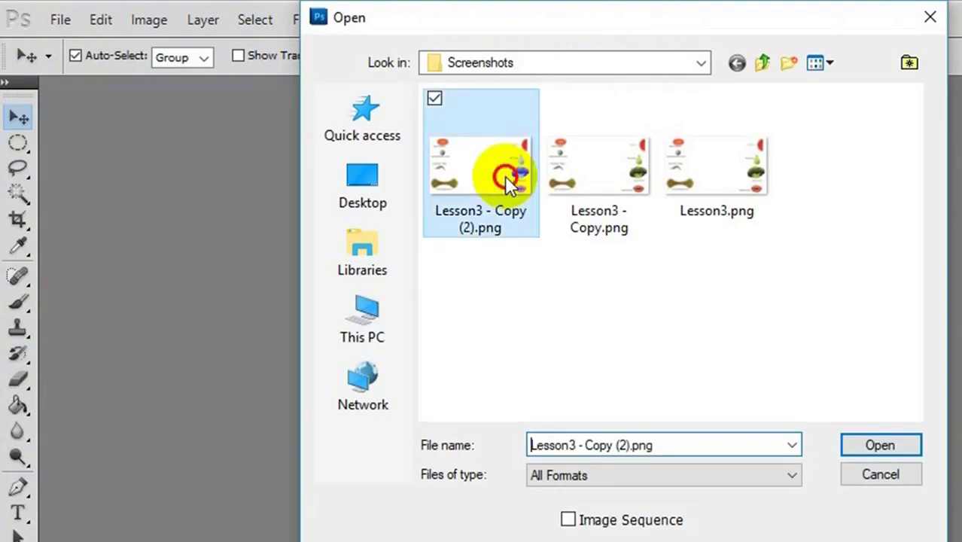
click(889, 451)
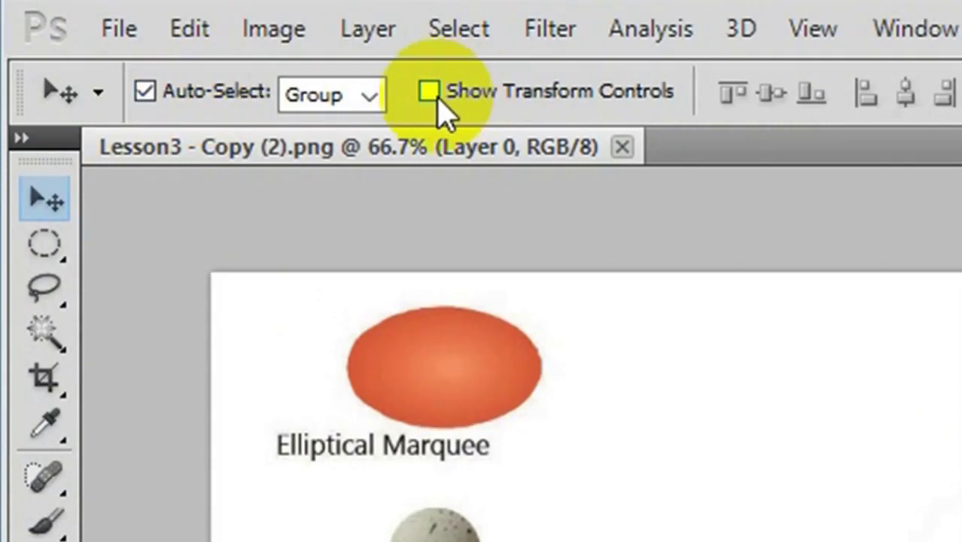
Step: Draw a large, slightly tall elliptical selection in the blank middle of the canvas with the Elliptical Marquee tool
click(429, 93)
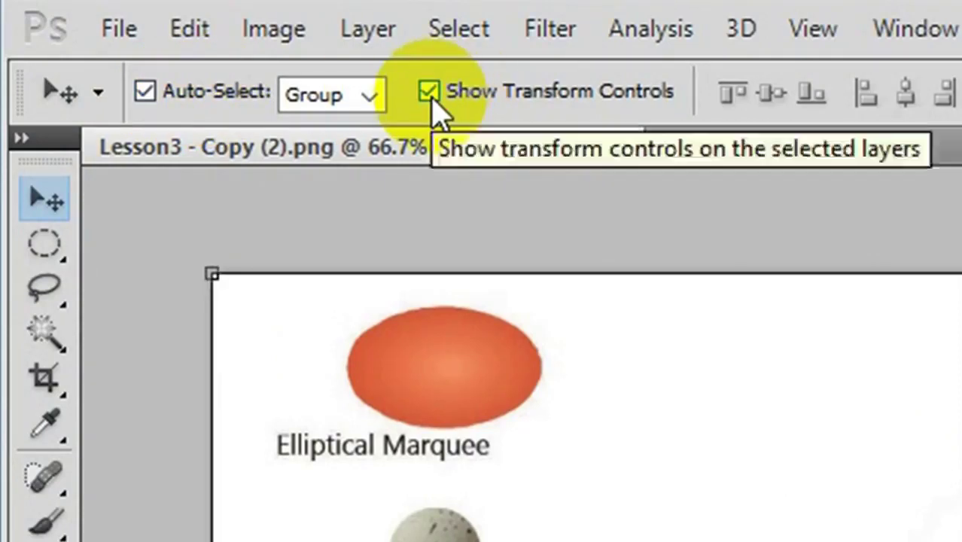
click(429, 93)
click(44, 245)
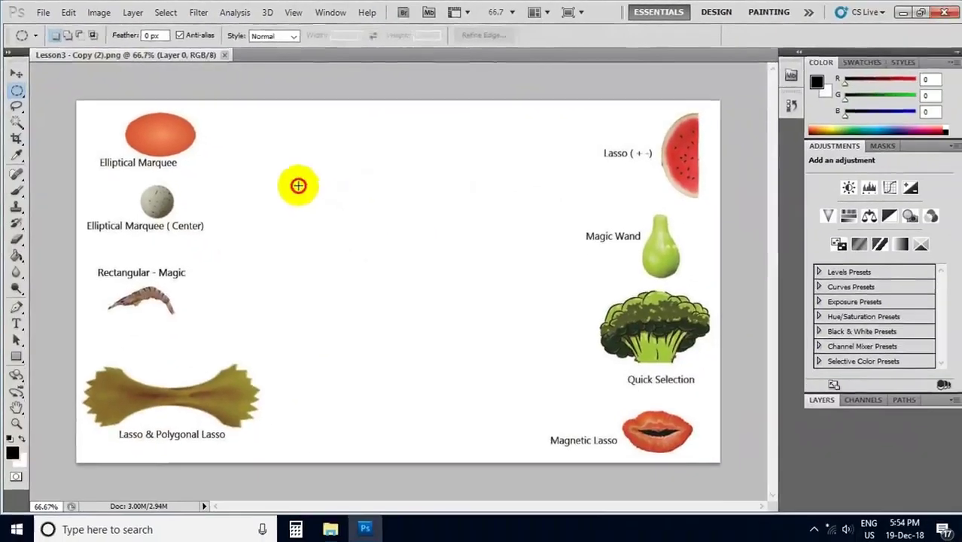
drag(298, 185, 468, 380)
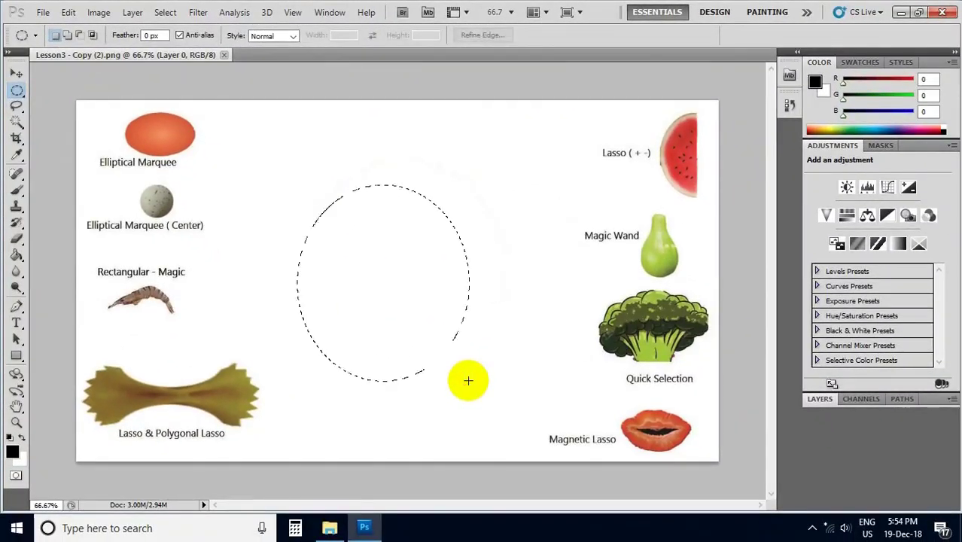
Step: Fill the elliptical selection with dark blue (RGB 4, 70, 109) using the Paint Bucket tool, and deselect it
click(886, 129)
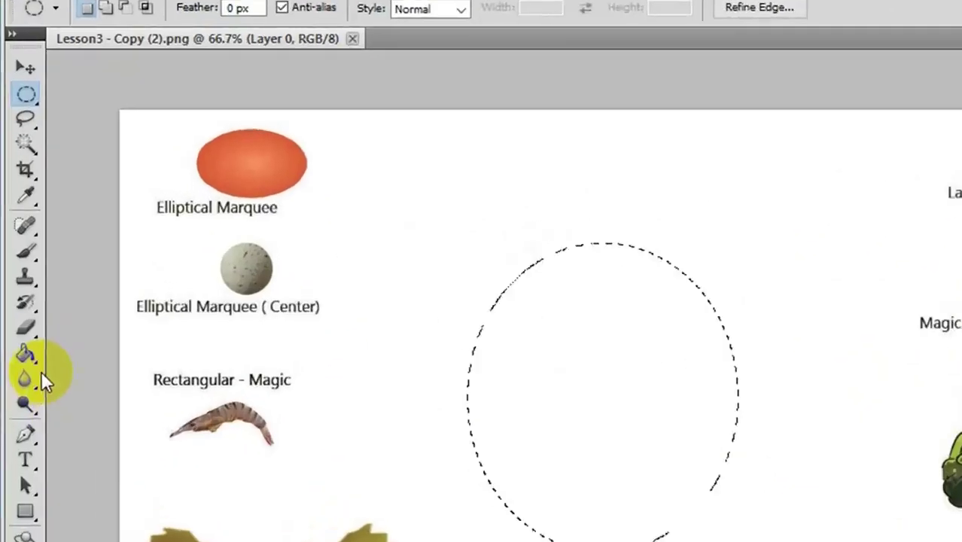
click(36, 392)
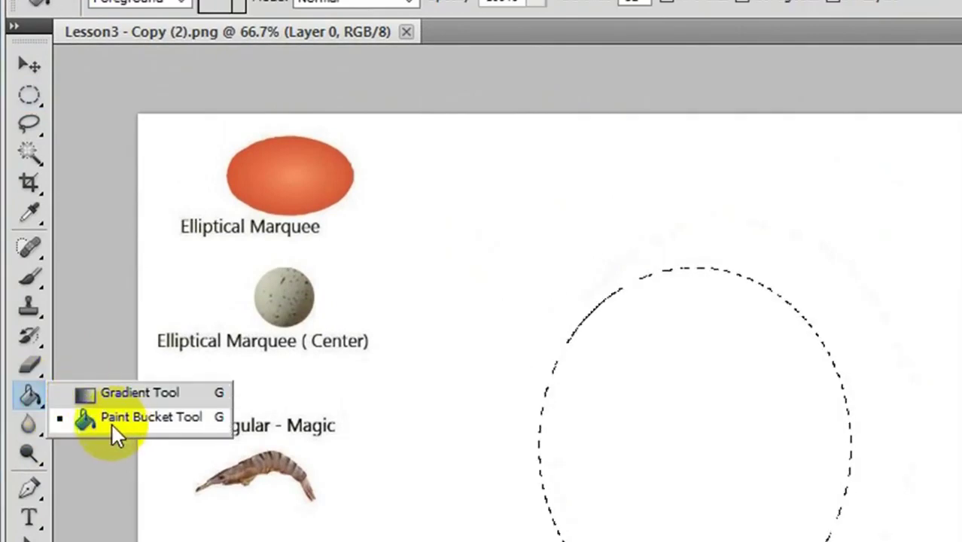
click(108, 418)
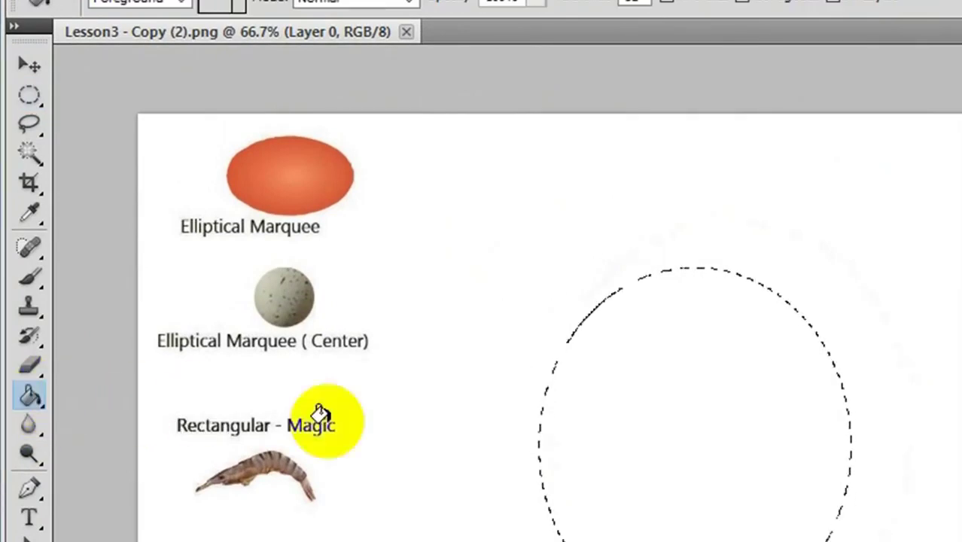
click(665, 427)
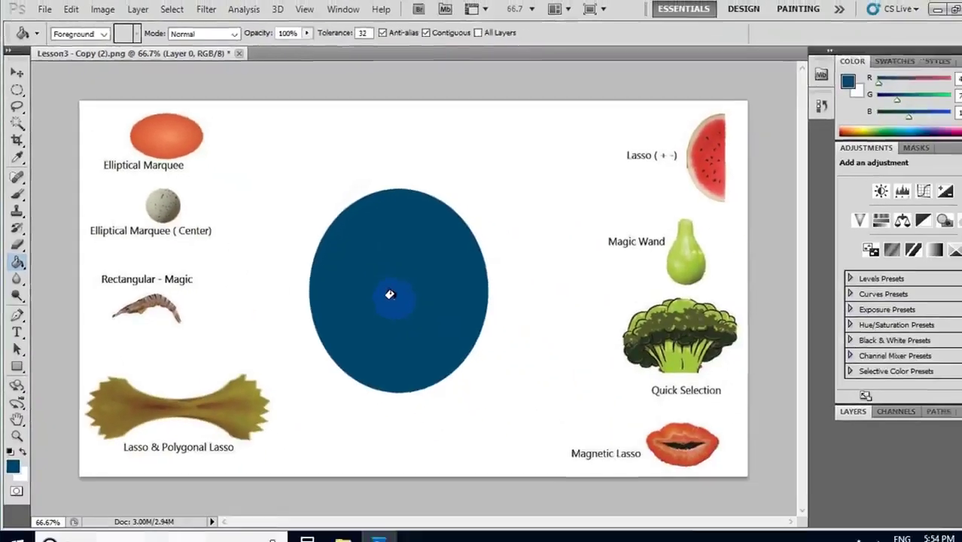
key(ctrl+d)
Step: Select the round speckled egg with a circular Elliptical Marquee drawn outward from its centre
click(149, 201)
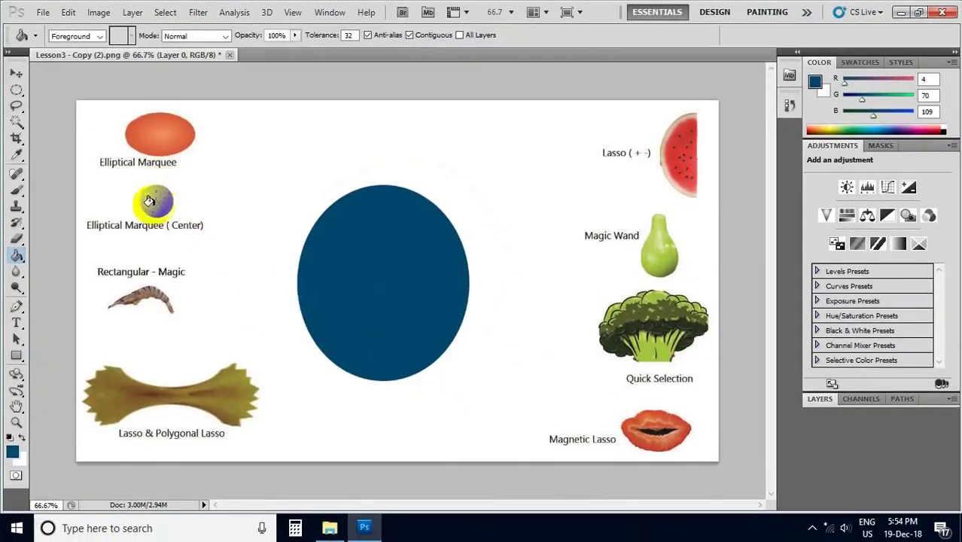
click(17, 424)
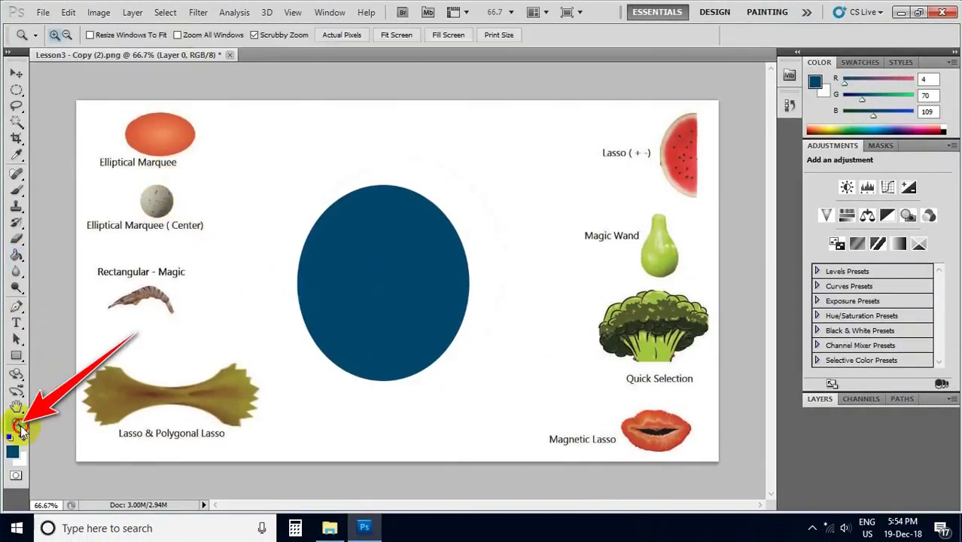
click(158, 210)
click(136, 199)
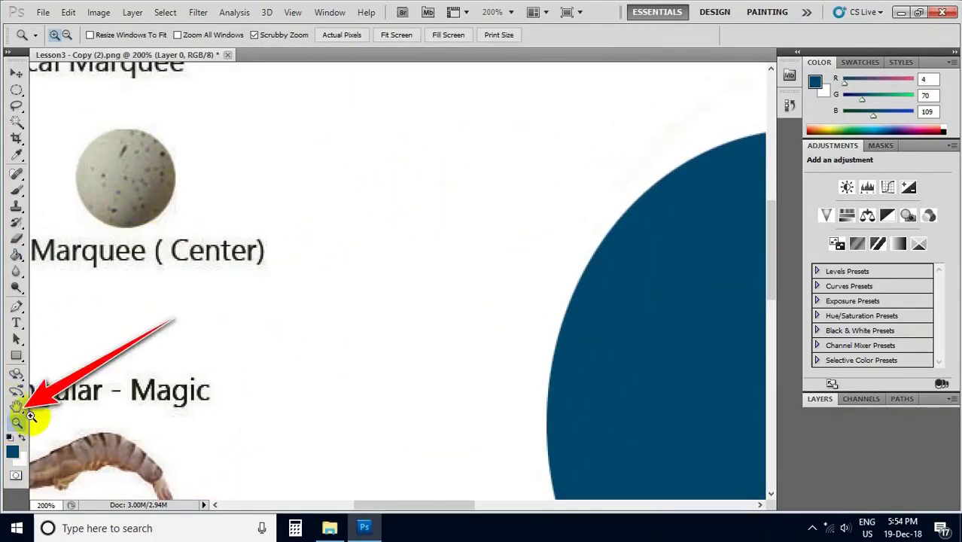
click(16, 407)
drag(118, 246, 361, 372)
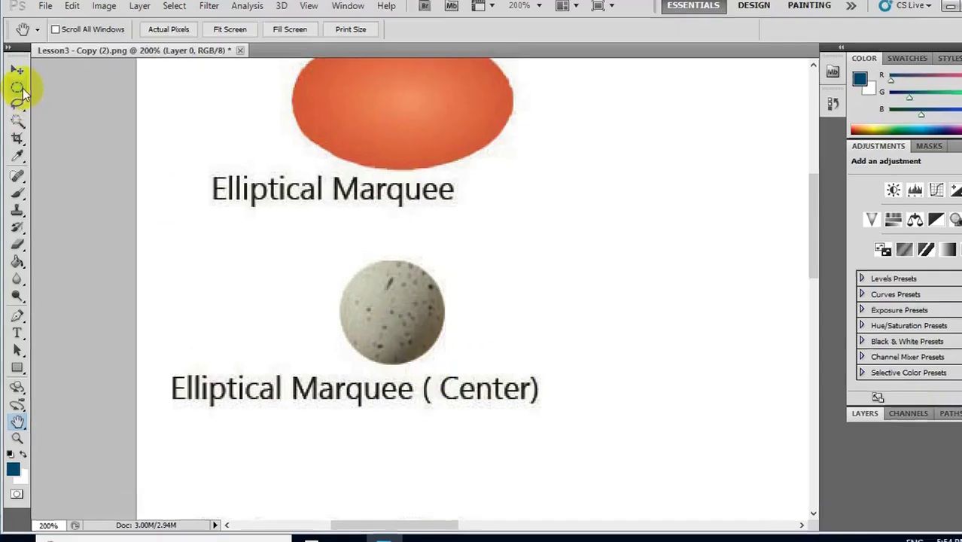
right_click(17, 90)
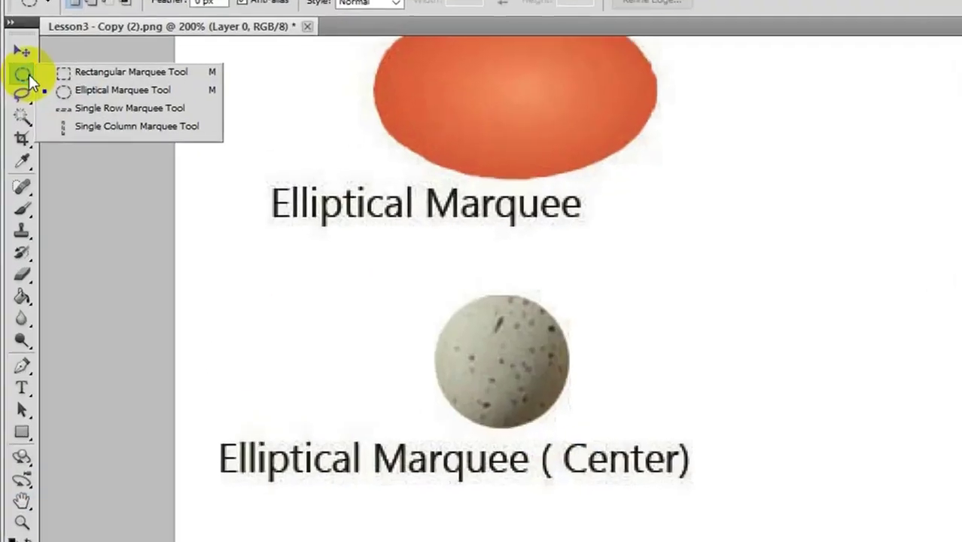
click(96, 84)
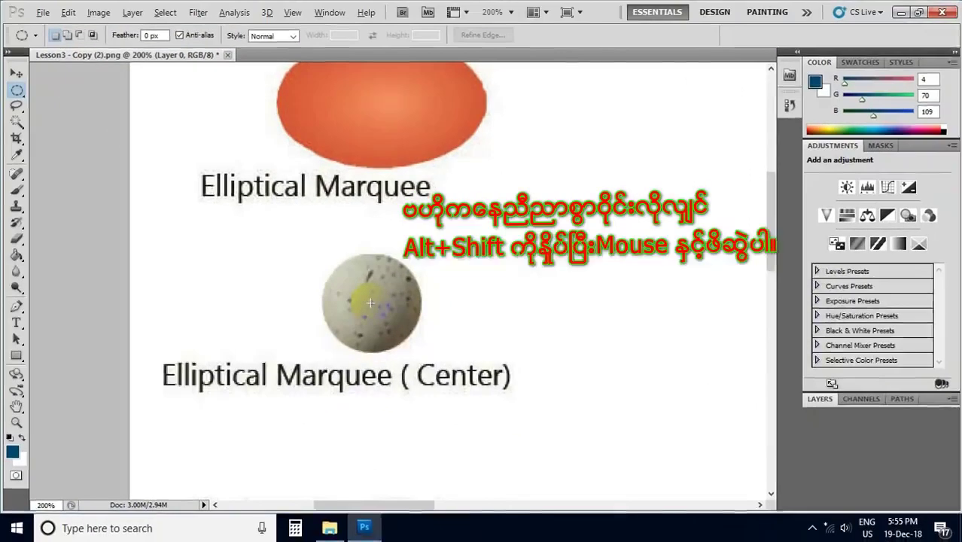
drag(404, 331, 422, 349)
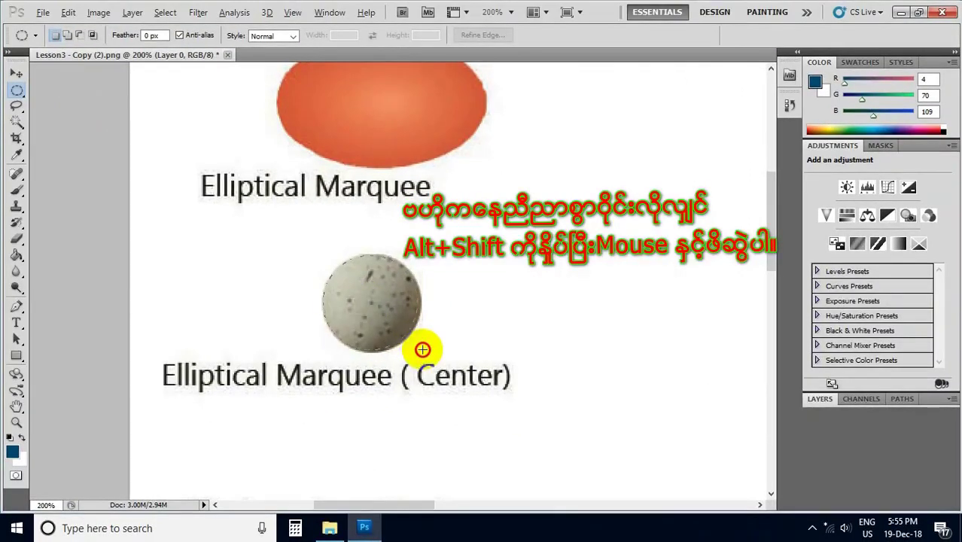
key(ctrl+z)
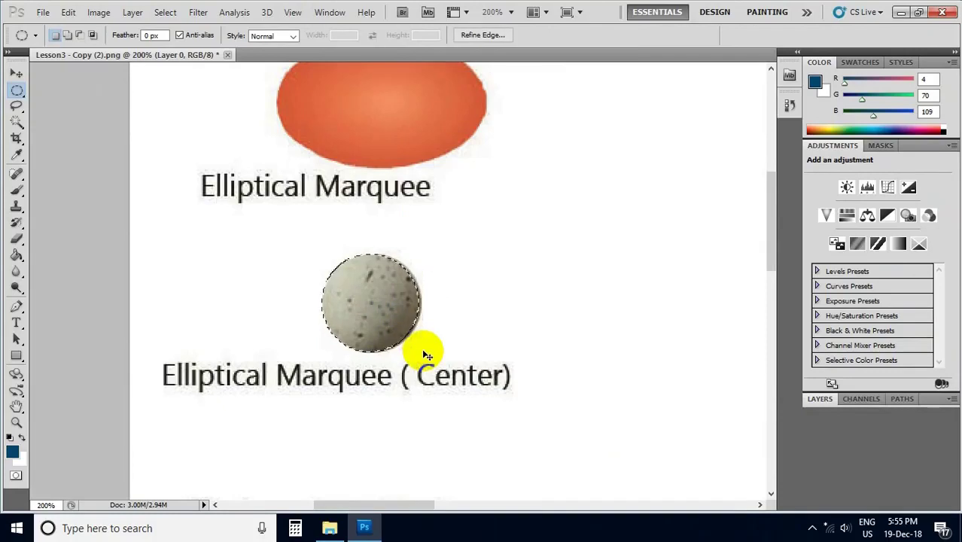
Step: Place a copy of the selected speckled egg at the centre of the orange ellipse with the Move tool, and deselect it
key(ctrl+0)
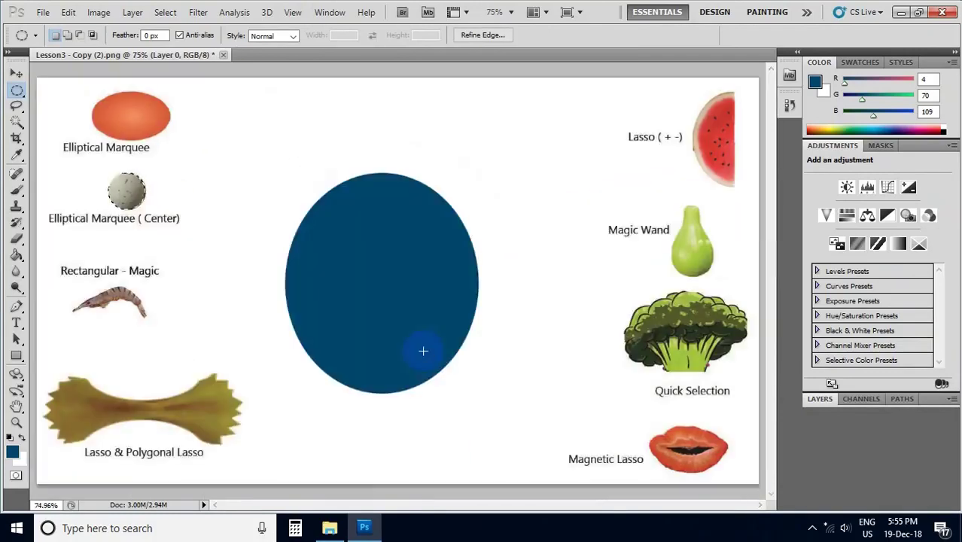
click(17, 73)
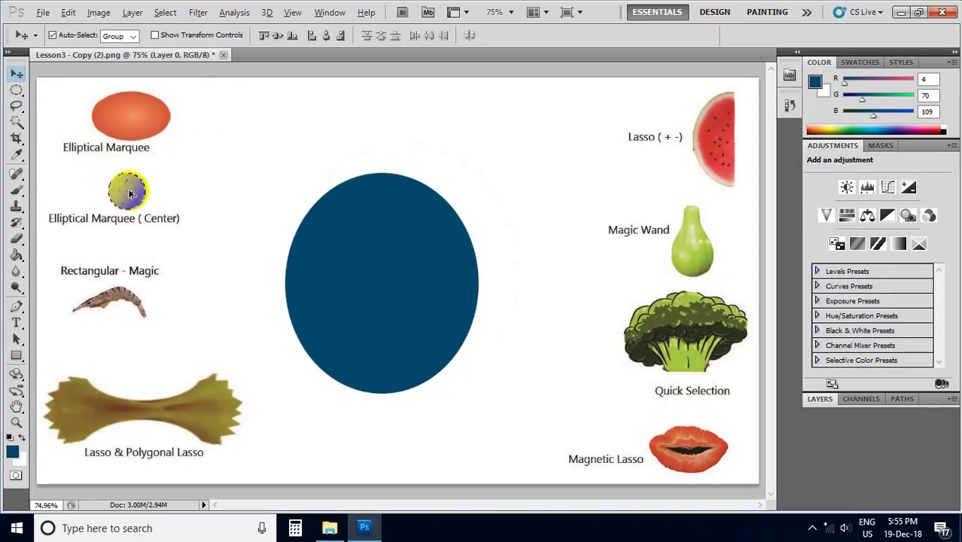
drag(129, 192, 130, 128)
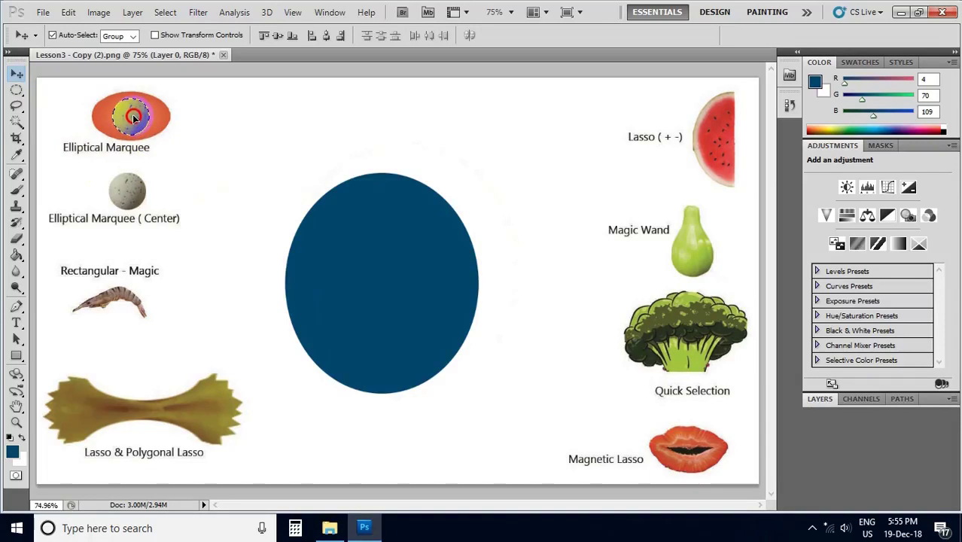
key(ctrl+d)
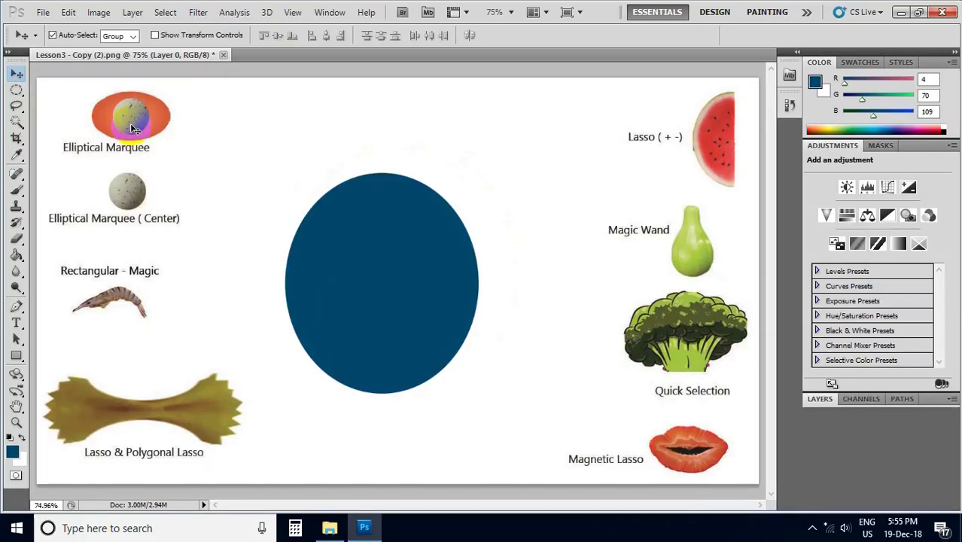
Step: Select the orange ellipse together with the egg inside it using the Elliptical Marquee tool, repositioning the outline to fit its edges
click(17, 422)
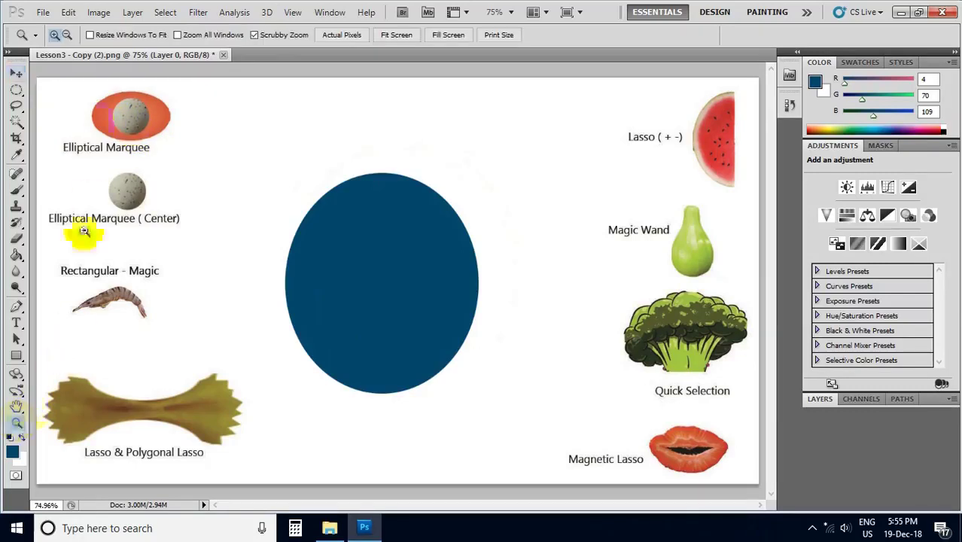
click(119, 126)
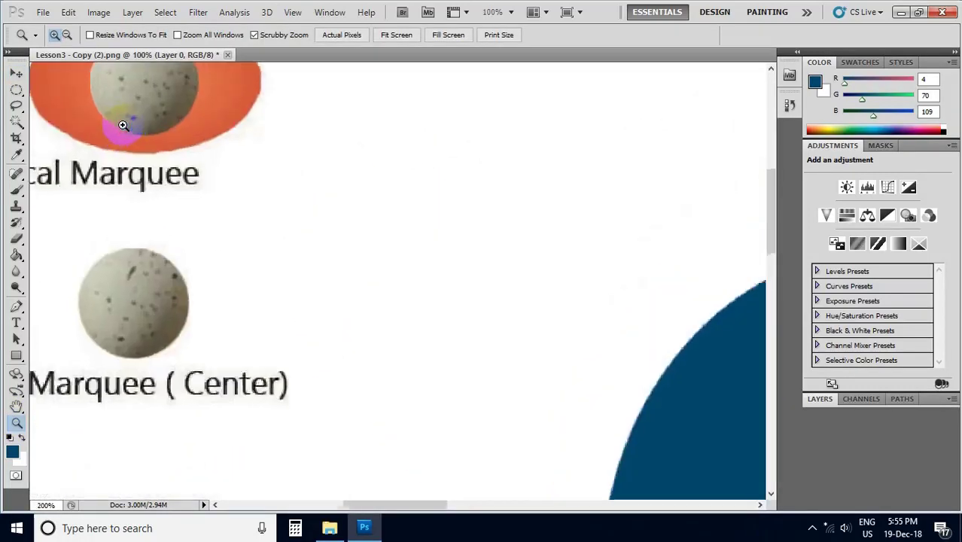
drag(189, 187, 526, 461)
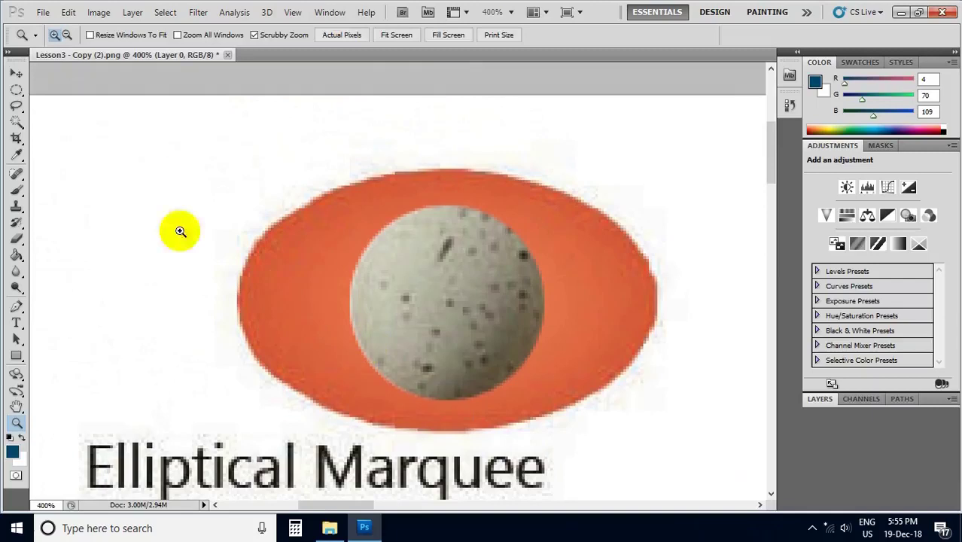
click(18, 89)
click(60, 101)
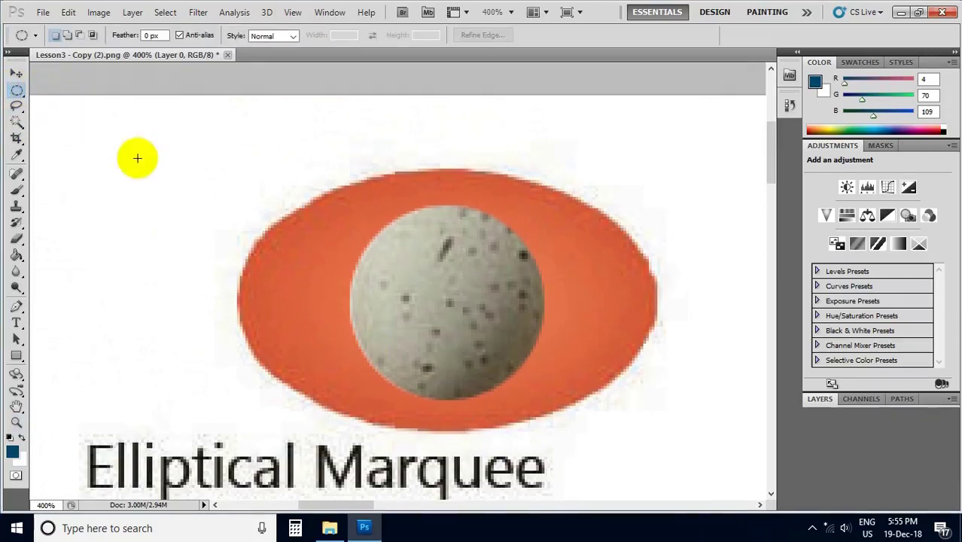
drag(156, 139, 513, 351)
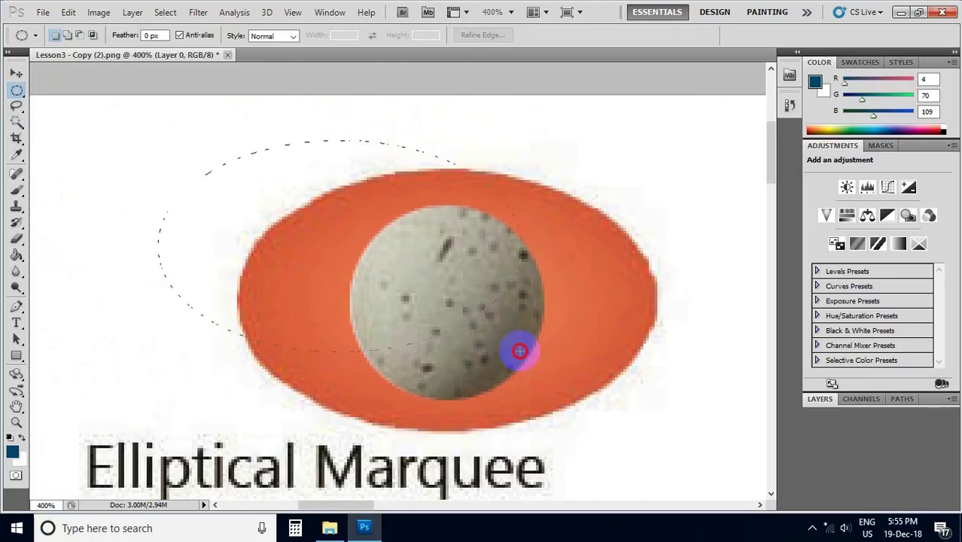
drag(520, 352, 627, 399)
click(635, 409)
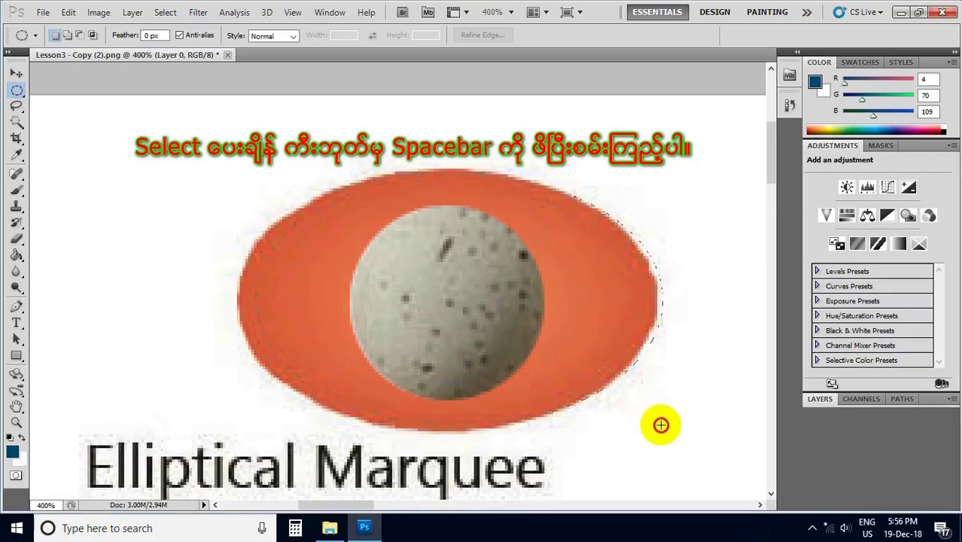
click(644, 425)
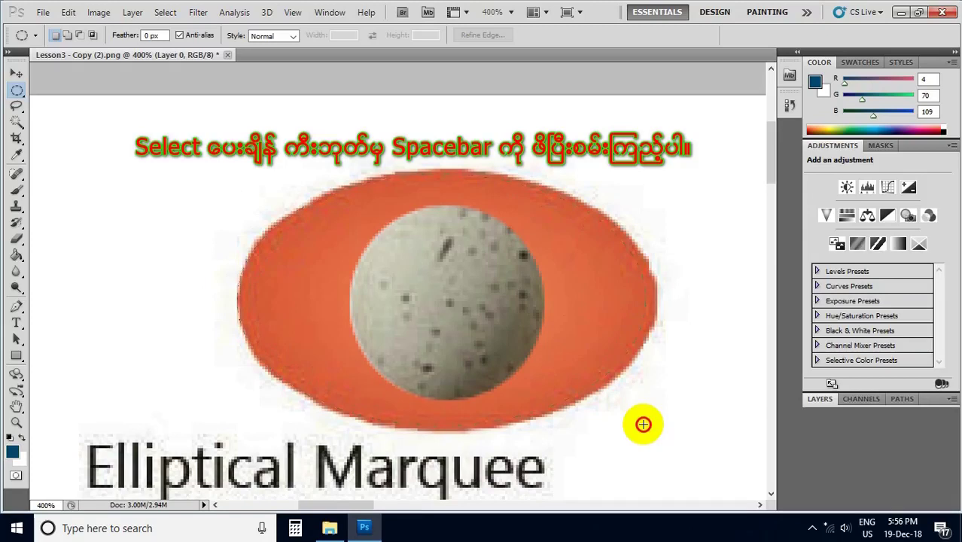
key(ctrl+shift+d)
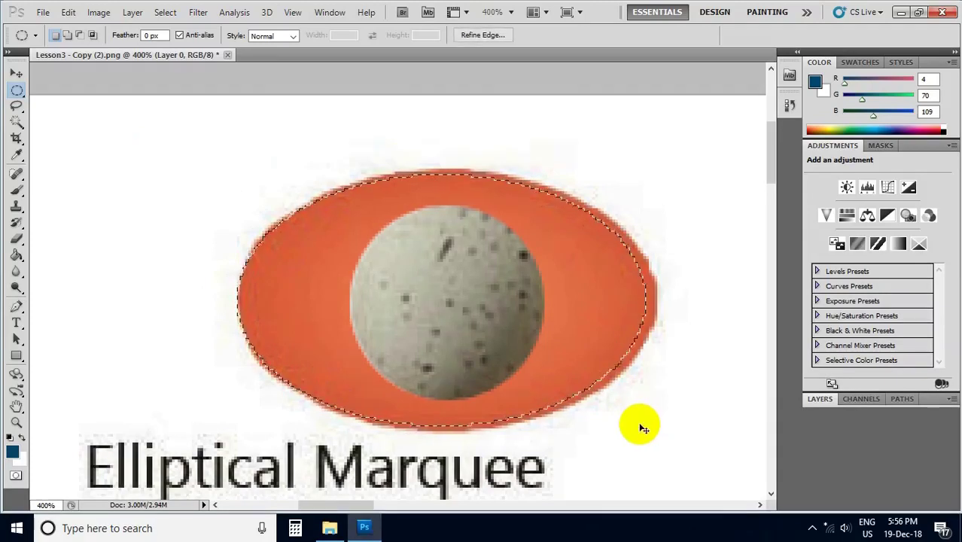
Step: Copy the selected orange eye onto the upper left part of the blue oval with the Move tool
key(ctrl+0)
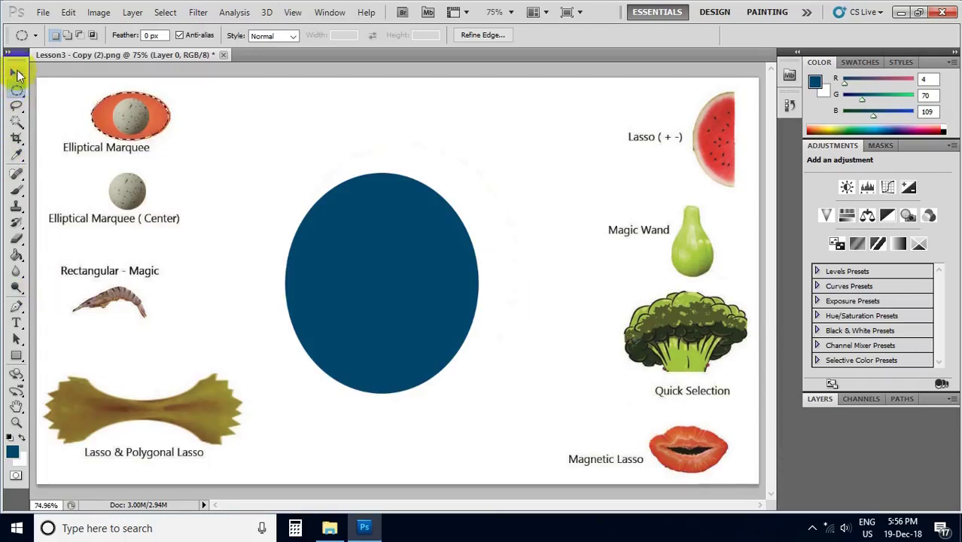
click(16, 73)
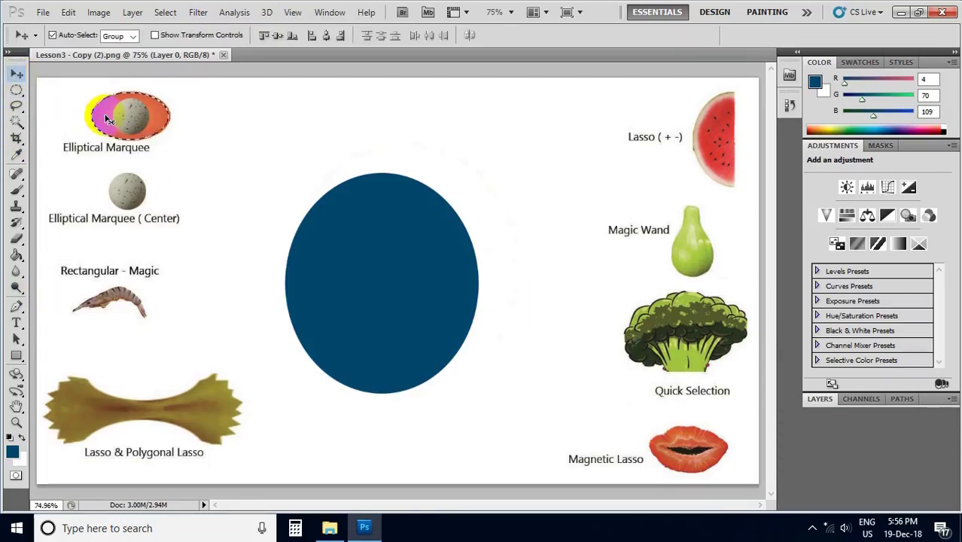
drag(106, 116, 322, 251)
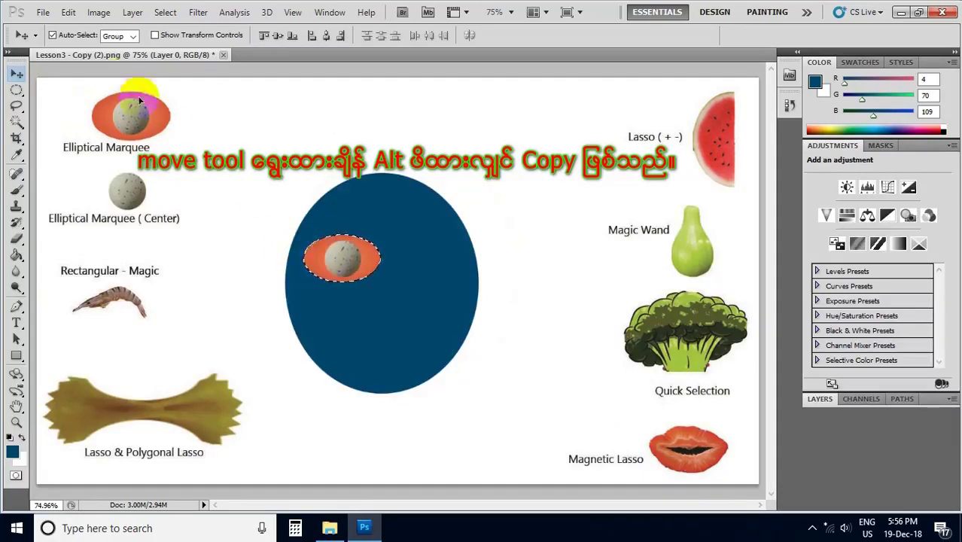
Step: Scale the copied orange eye on the blue oval down to about half its size and apply the transformation
click(67, 13)
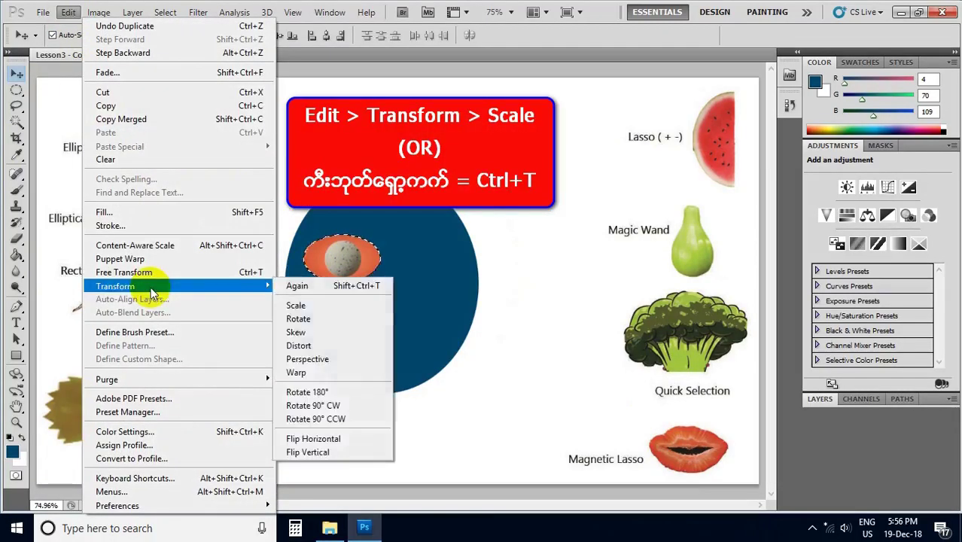
mouse_move(258, 292)
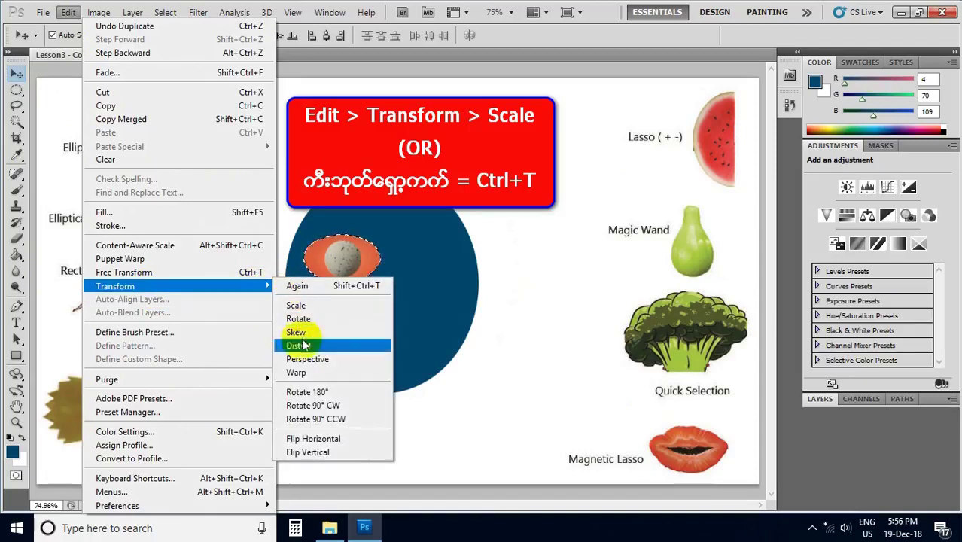
click(304, 320)
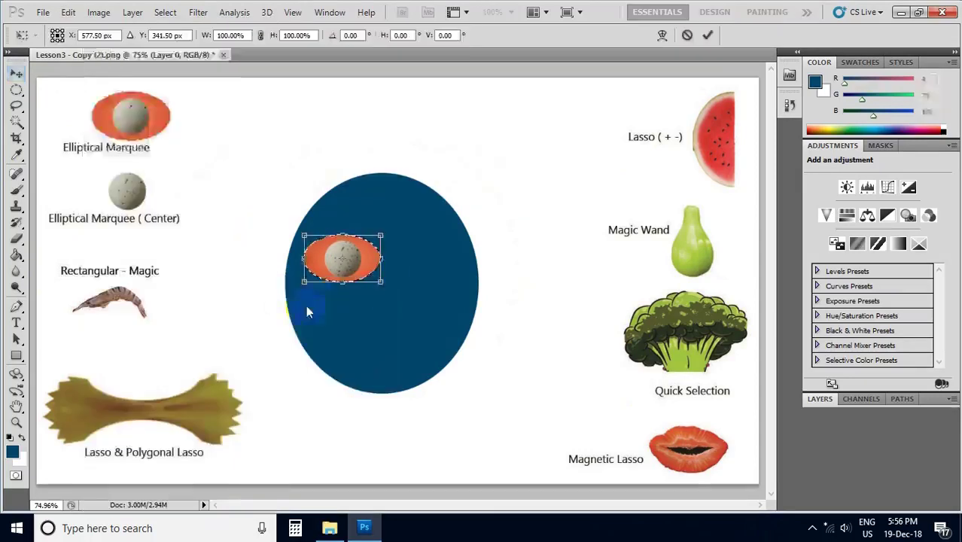
drag(380, 281, 349, 251)
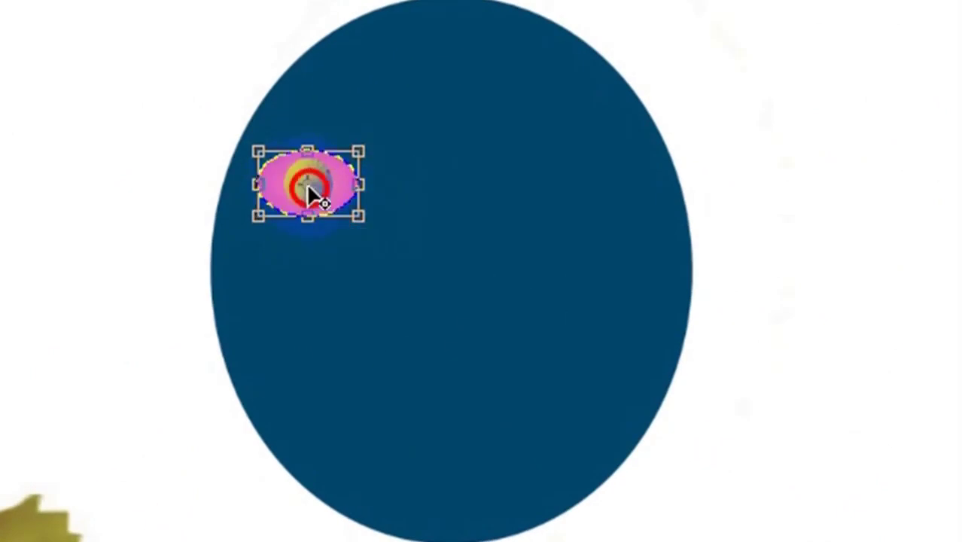
drag(309, 187, 328, 193)
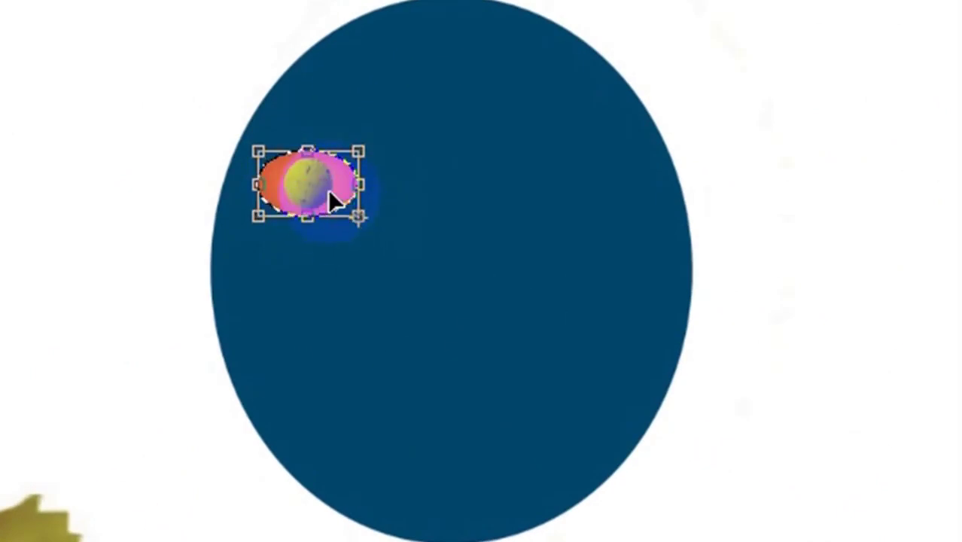
key(Return)
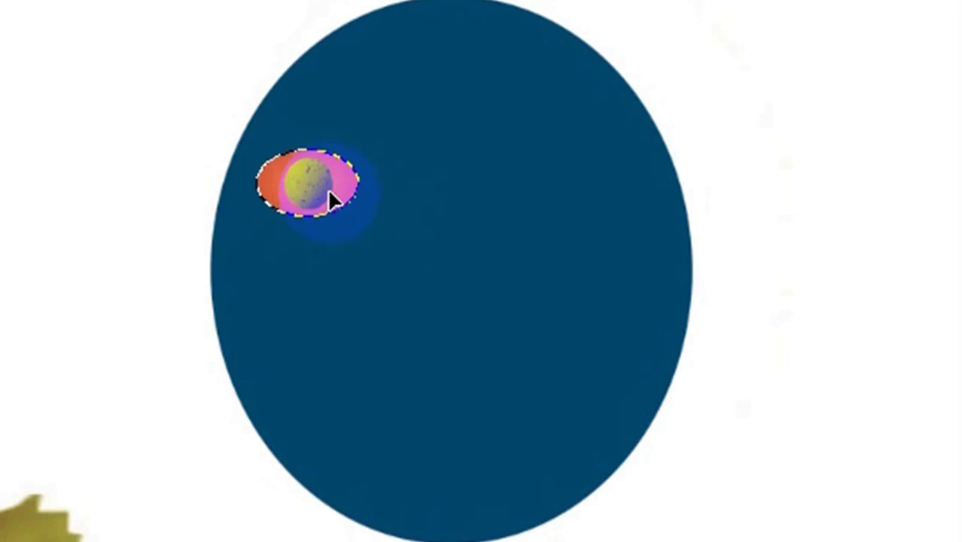
Step: Shift the small eye slightly toward the middle of the oval and copy it straight across to the right side as the second eye
drag(325, 197, 355, 216)
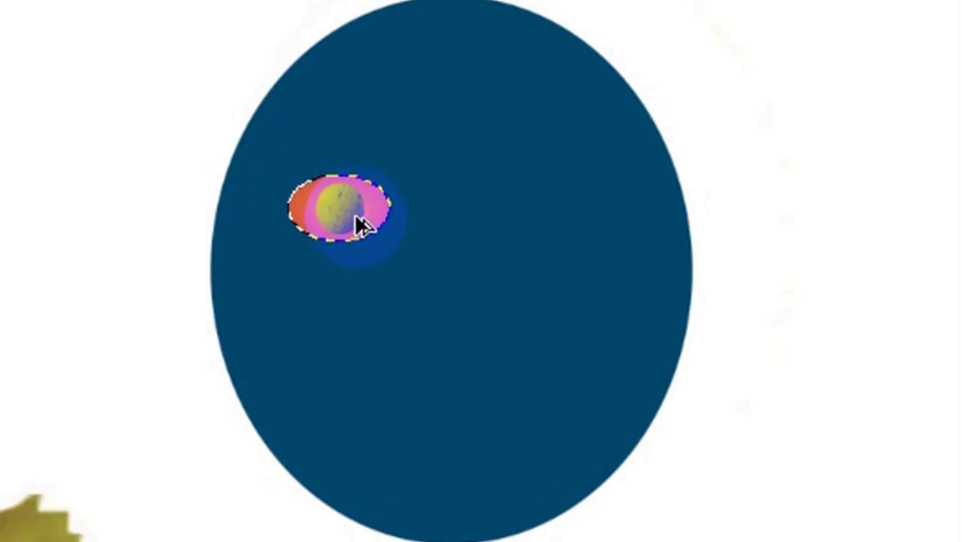
drag(360, 221, 559, 226)
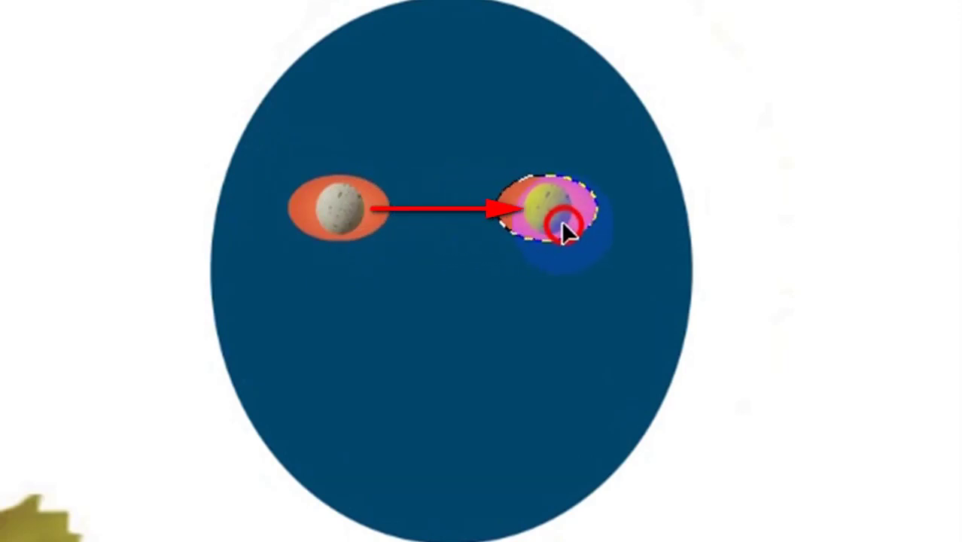
drag(563, 224, 569, 226)
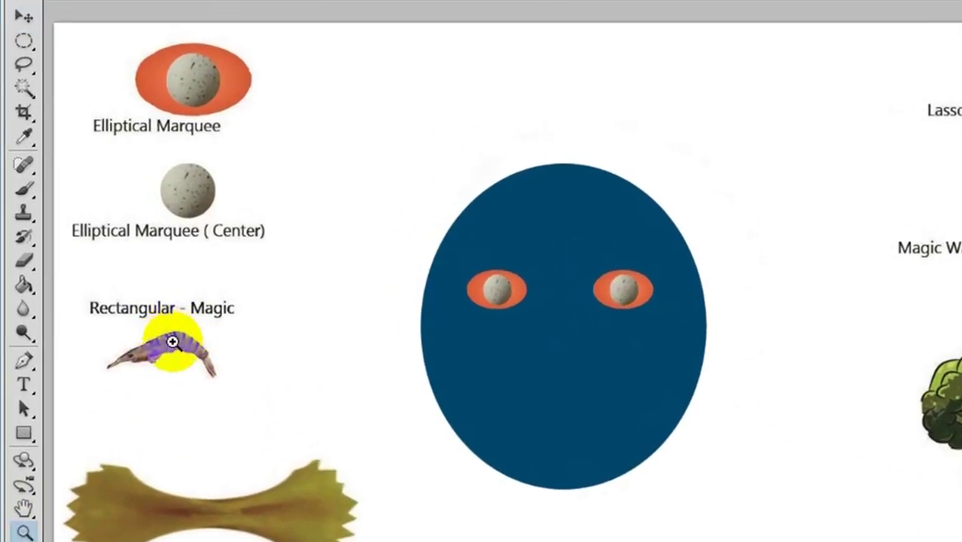
Step: Select the area around the shrimp below its caption with the Rectangular Marquee tool
drag(172, 339, 156, 342)
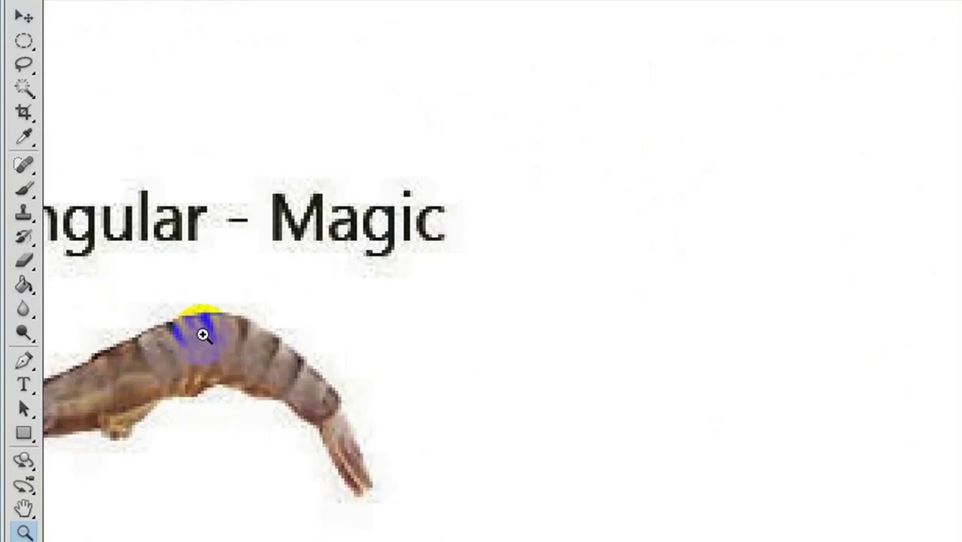
drag(203, 334, 644, 272)
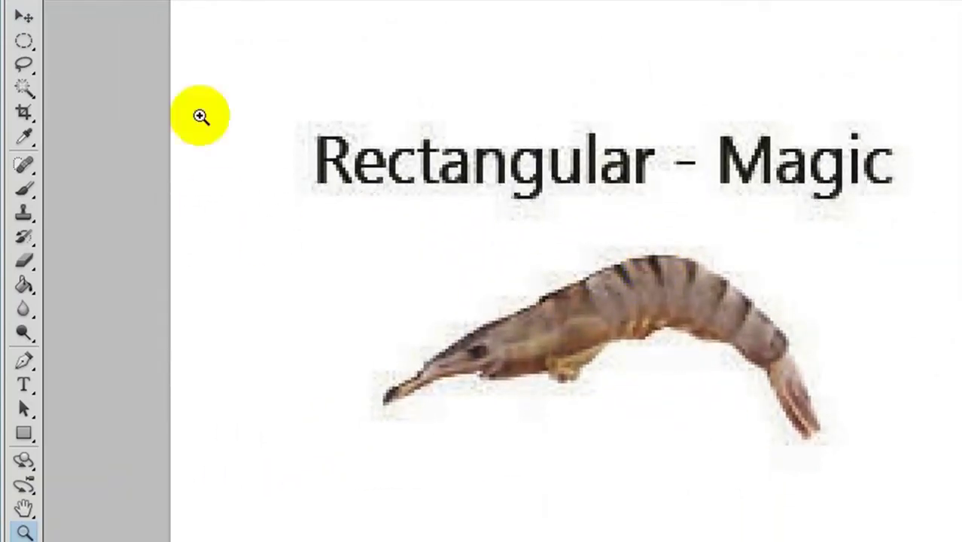
click(23, 40)
click(71, 36)
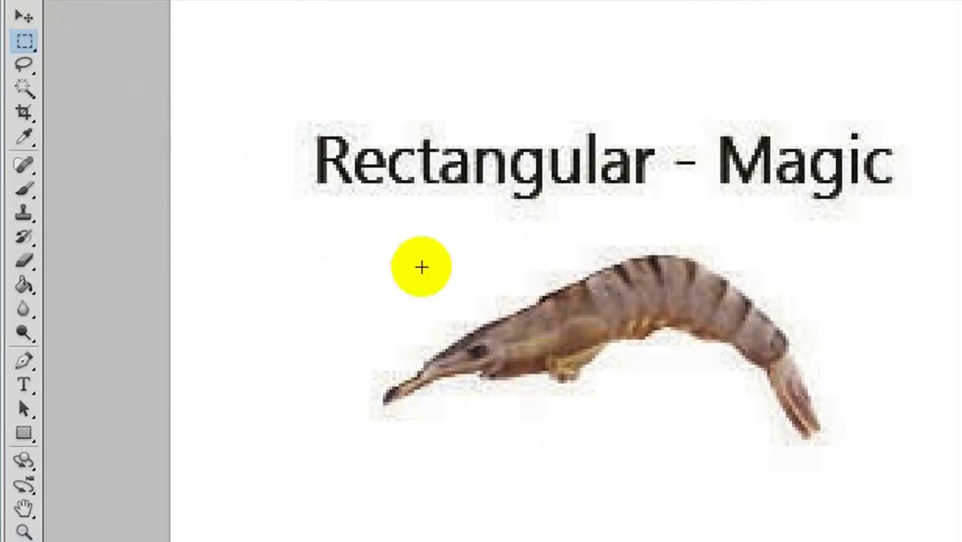
drag(270, 213, 866, 513)
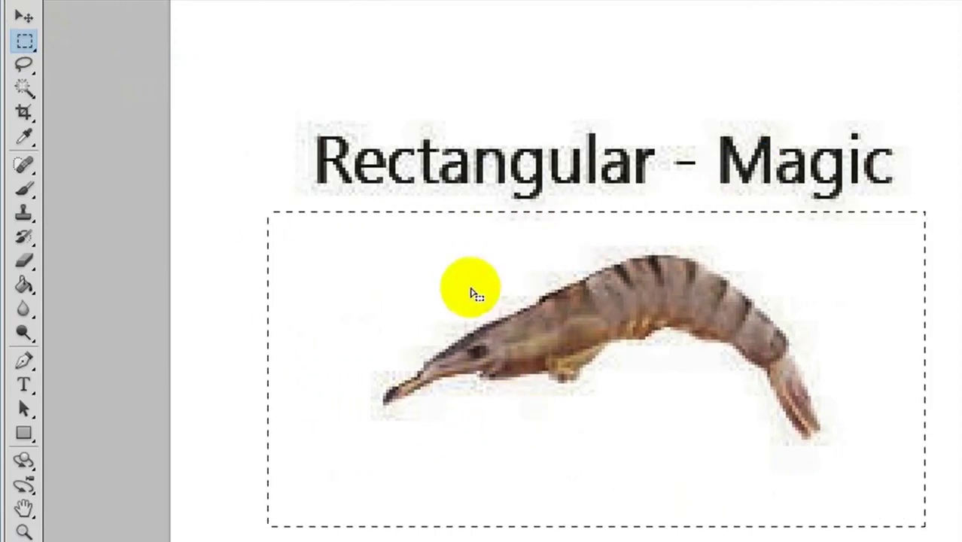
click(573, 330)
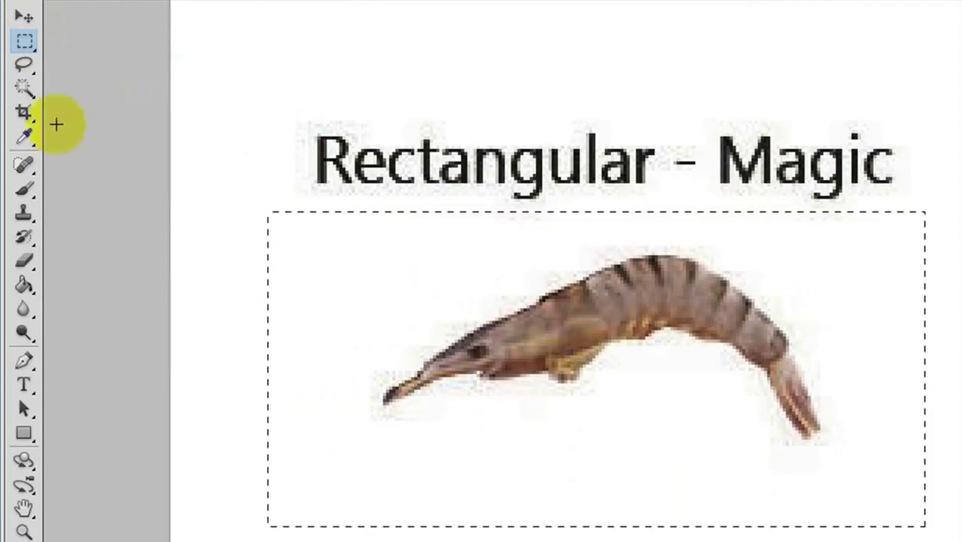
Step: Subtract the white background from the shrimp selection with the Magic Wand, and pick up the selected shrimp with the Move tool
click(23, 88)
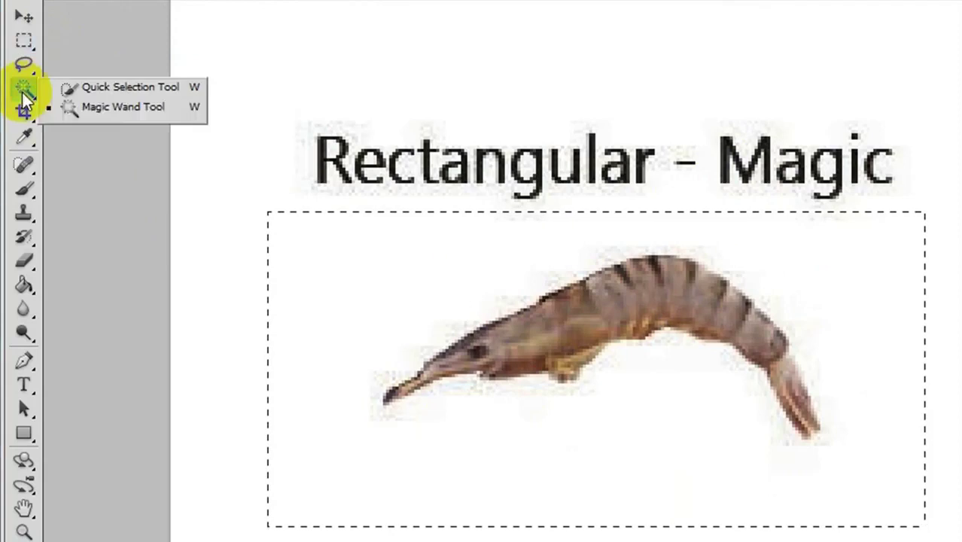
click(116, 107)
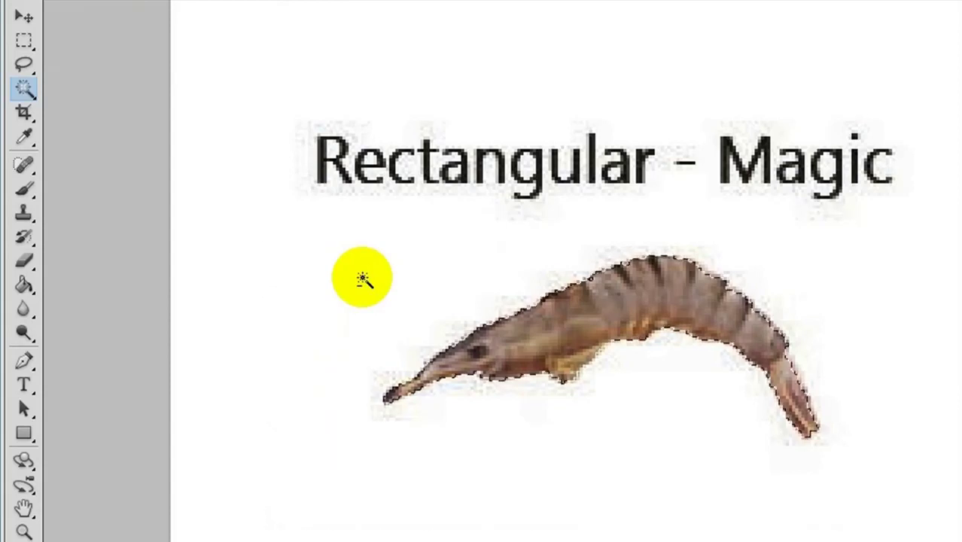
click(595, 377)
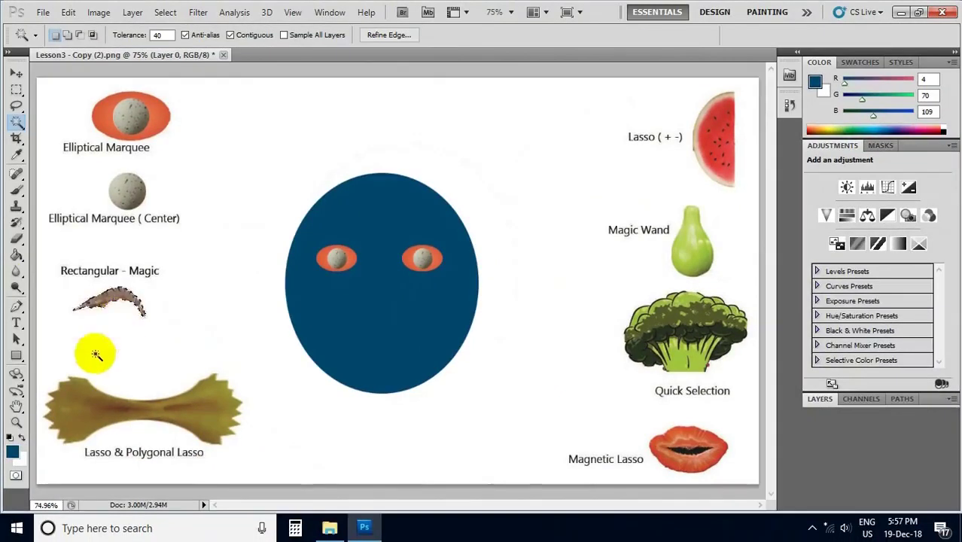
click(15, 76)
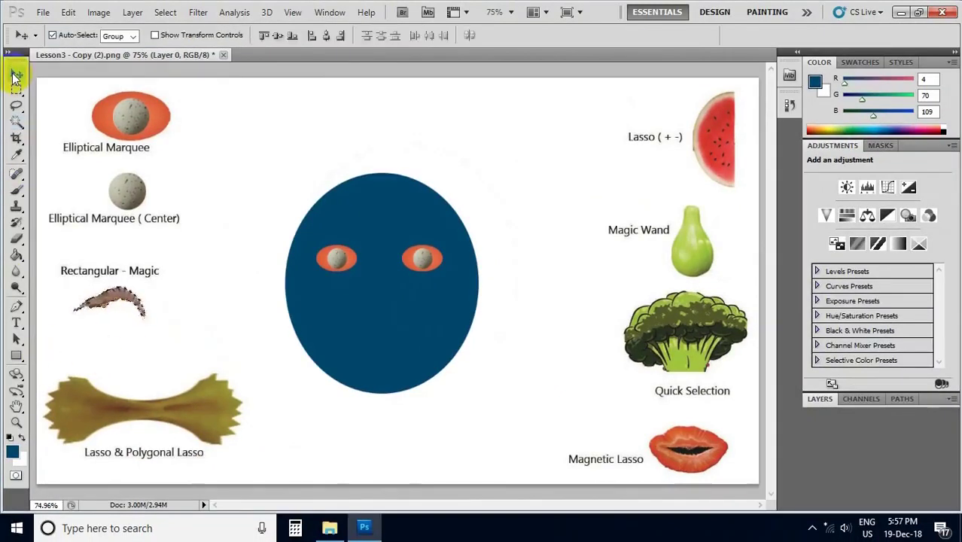
click(120, 310)
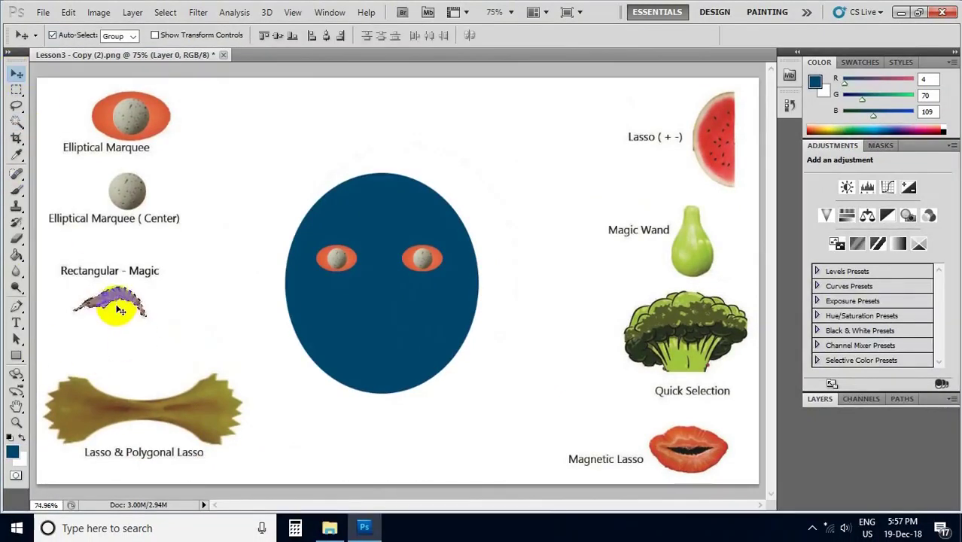
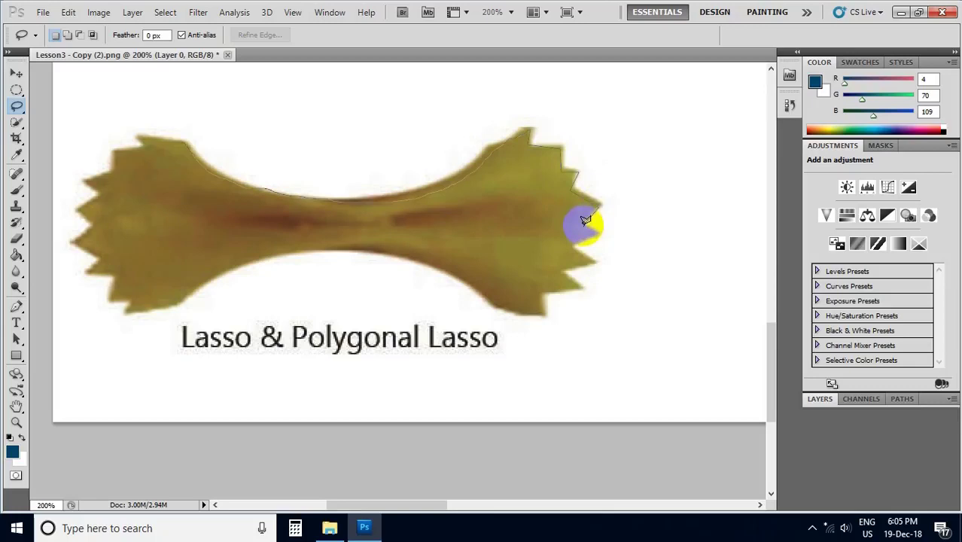
Step: Finish the Lasso outline around the bow-tie pasta, using straight polygonal segments on the zigzag ends and freehand curves along the lower edge
mouse_move(585, 220)
mouse_down()
mouse_move(580, 226)
mouse_move(599, 228)
mouse_move(575, 242)
mouse_move(593, 254)
mouse_move(565, 270)
mouse_move(574, 280)
mouse_move(548, 279)
mouse_move(544, 307)
mouse_move(502, 307)
mouse_up()
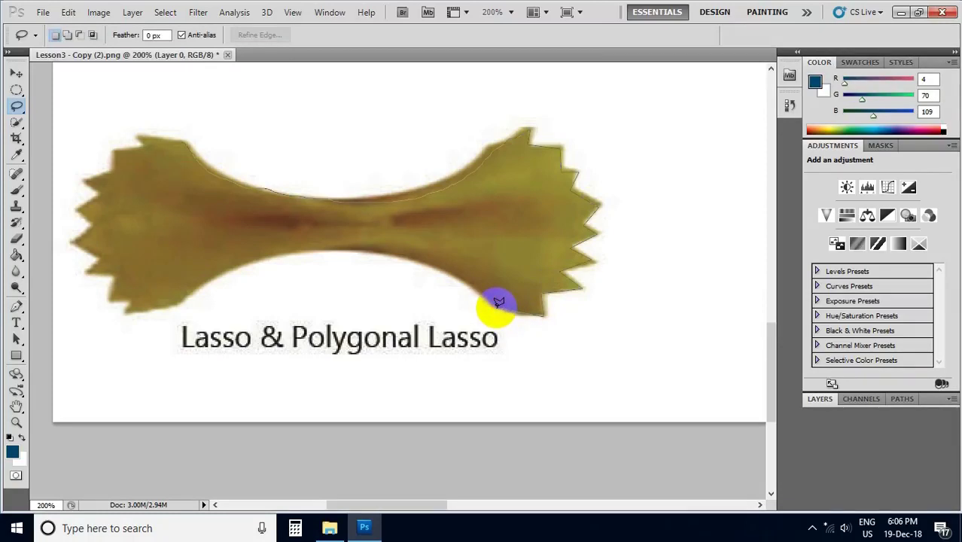
drag(498, 302, 496, 305)
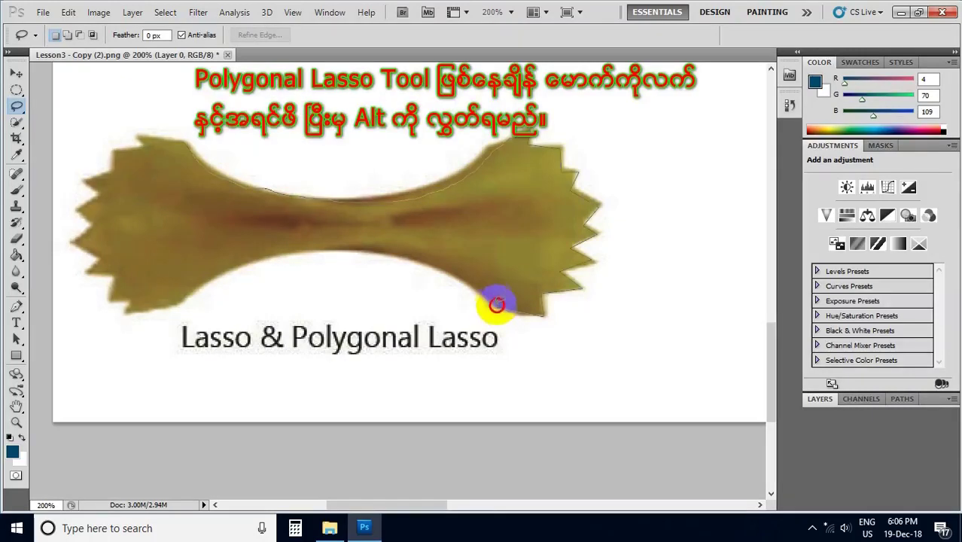
mouse_move(496, 305)
mouse_down()
mouse_move(429, 261)
mouse_move(326, 244)
mouse_move(223, 267)
mouse_move(162, 302)
mouse_move(121, 311)
mouse_up()
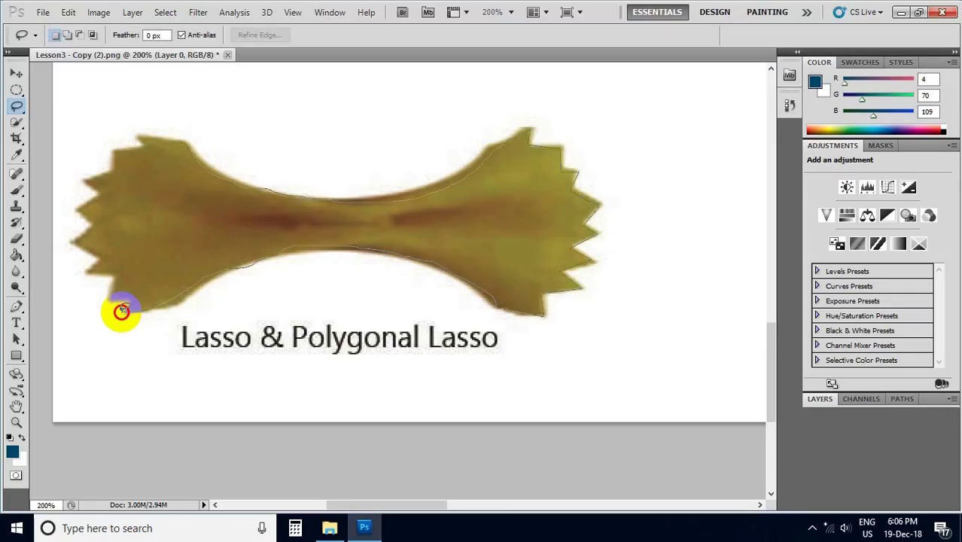
mouse_move(123, 304)
mouse_down()
mouse_move(134, 297)
mouse_move(112, 290)
mouse_move(102, 268)
mouse_move(84, 267)
mouse_move(103, 250)
mouse_move(85, 227)
mouse_move(95, 217)
mouse_move(86, 204)
mouse_move(100, 187)
mouse_move(95, 180)
mouse_move(122, 149)
mouse_move(146, 149)
mouse_move(145, 139)
mouse_up()
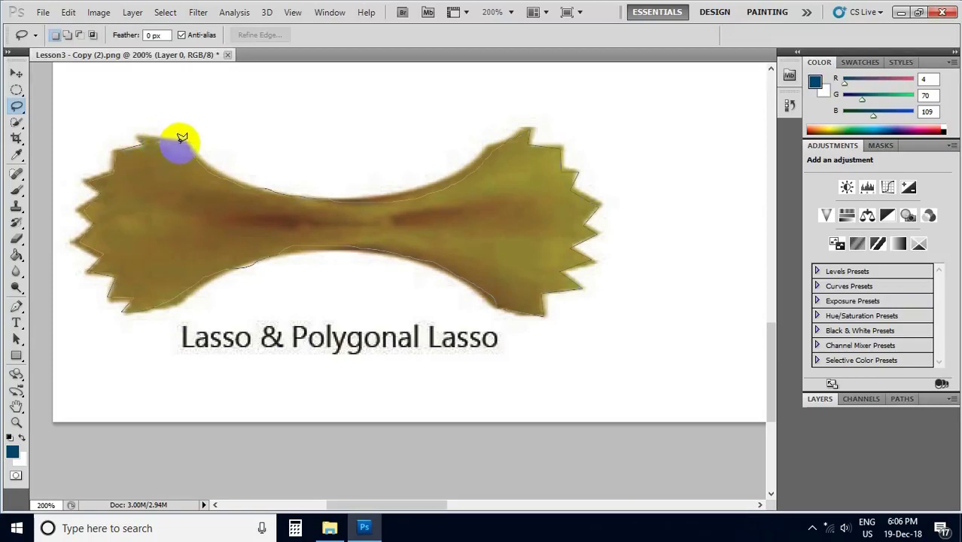
drag(181, 136, 184, 138)
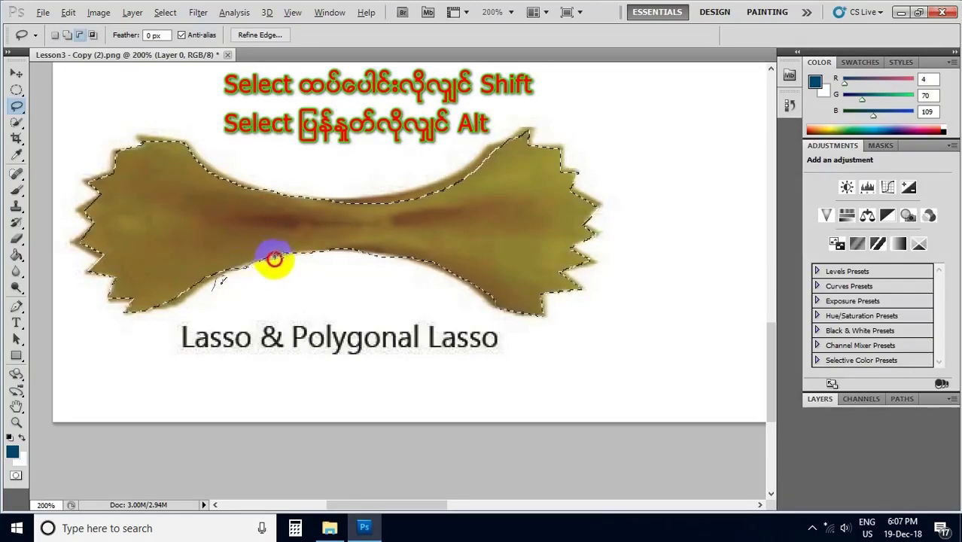
Step: Subtract the excess white area along the pasta's lower left curve from the selection with the Lasso tool
mouse_move(292, 282)
mouse_down()
mouse_move(253, 315)
mouse_move(198, 288)
mouse_move(218, 277)
mouse_up()
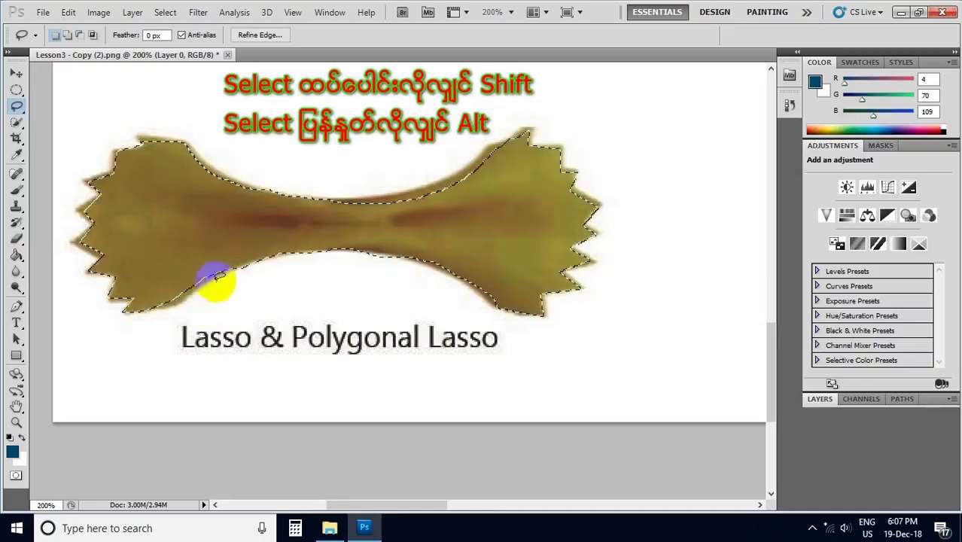
key(alt)
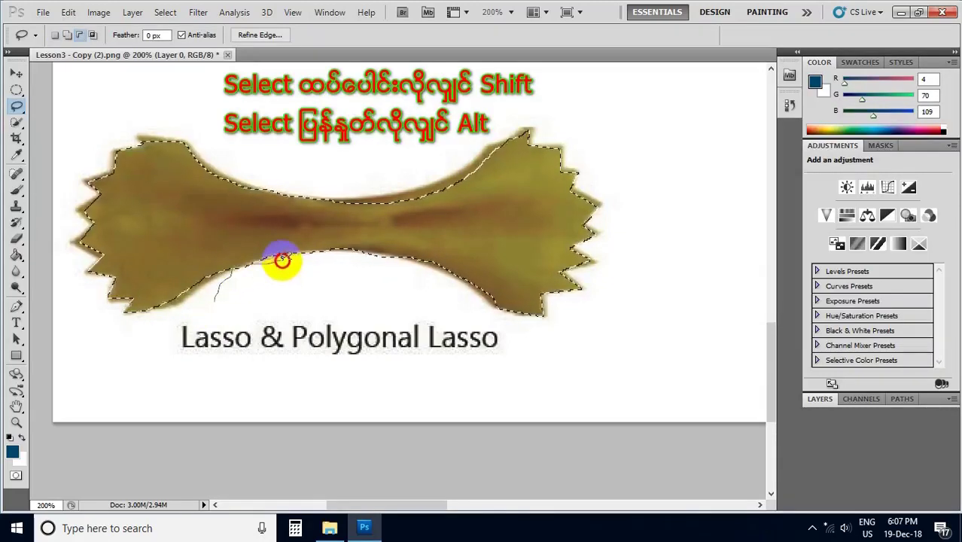
mouse_move(297, 269)
mouse_down()
mouse_move(265, 310)
mouse_move(226, 307)
mouse_up()
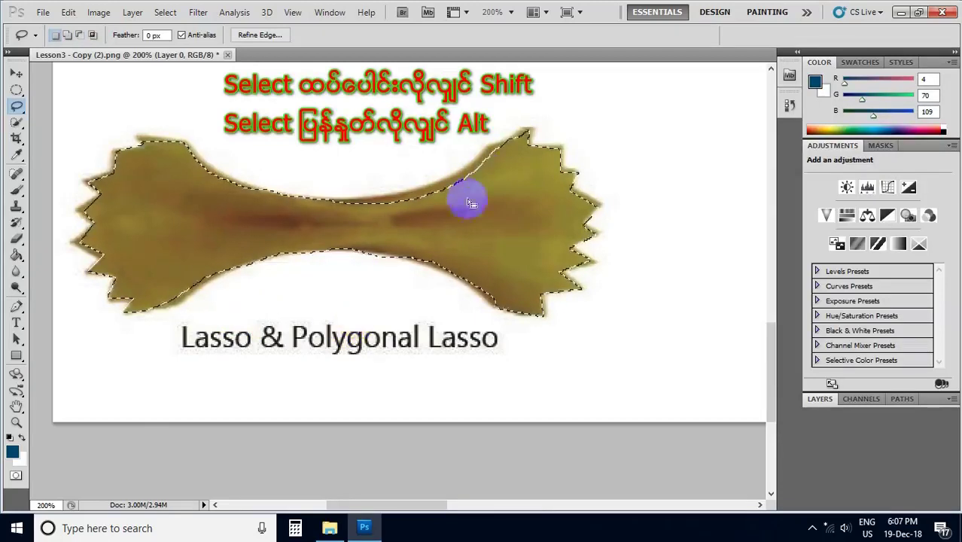
Step: Add the missed strip along the pasta's upper right curve to the selection with the Lasso tool
mouse_move(468, 200)
mouse_down()
mouse_move(494, 161)
mouse_move(502, 171)
mouse_move(509, 161)
mouse_move(504, 146)
mouse_move(519, 143)
mouse_move(439, 183)
mouse_up()
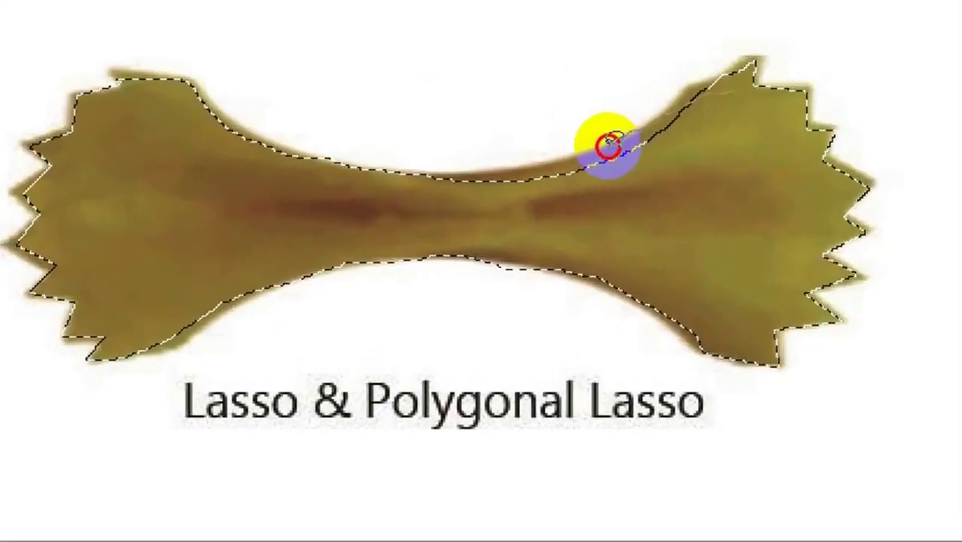
mouse_move(608, 145)
mouse_down()
mouse_move(555, 165)
mouse_move(472, 166)
mouse_move(438, 176)
mouse_move(440, 192)
mouse_up()
mouse_move(521, 225)
mouse_down()
mouse_move(668, 222)
mouse_move(691, 210)
mouse_move(743, 182)
mouse_move(773, 92)
mouse_up()
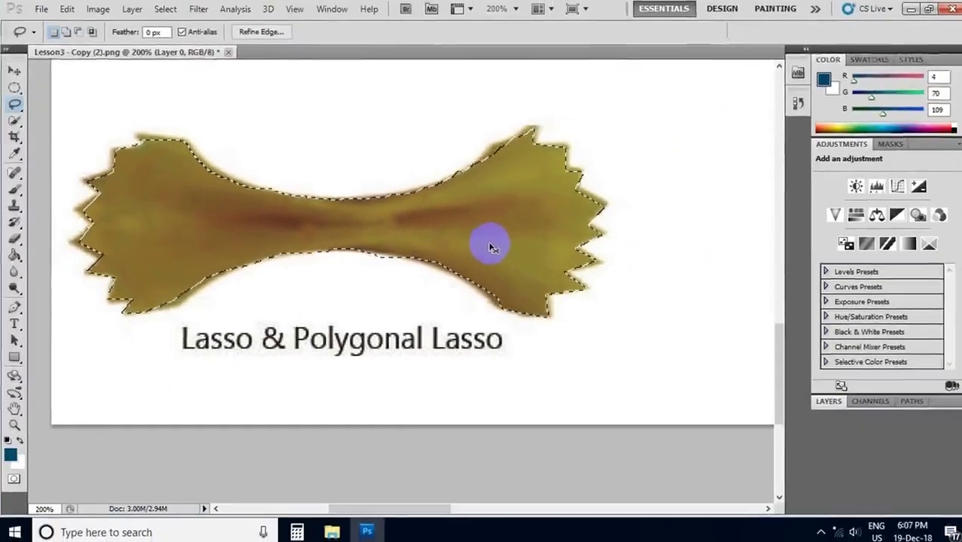
Step: Copy the selected pasta beneath the face's chin as a bow tie with the Move tool and nudge it slightly left
key(ctrl+0)
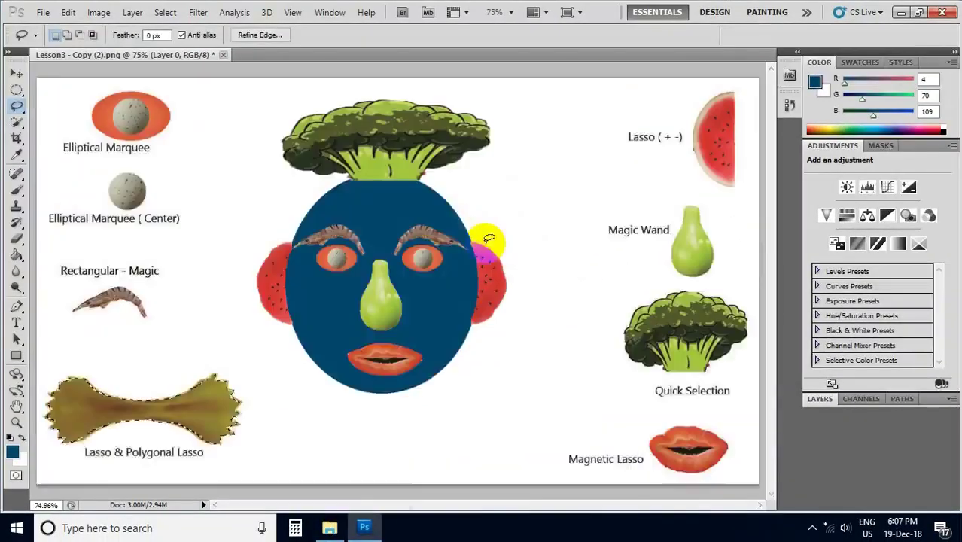
click(16, 73)
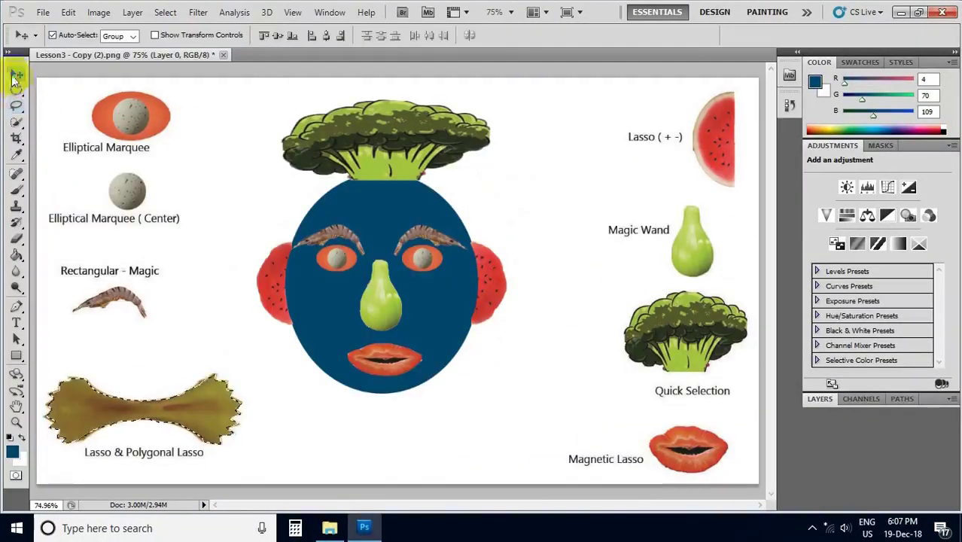
mouse_move(158, 422)
mouse_down()
mouse_move(166, 401)
mouse_move(247, 404)
mouse_move(389, 439)
mouse_move(418, 430)
mouse_move(409, 401)
mouse_up()
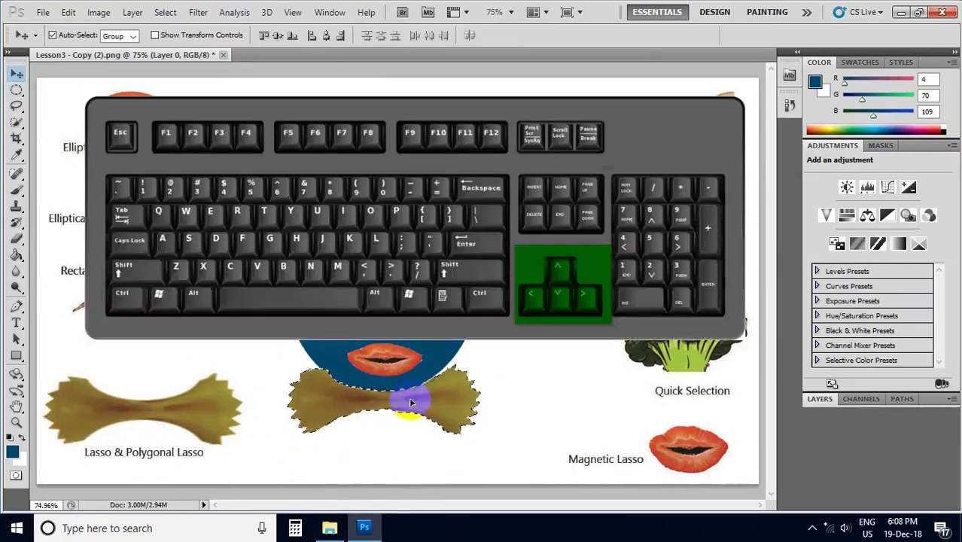
key(Left)
key(Left)
key(Left)
key(Left)
key(Left)
key(Left)
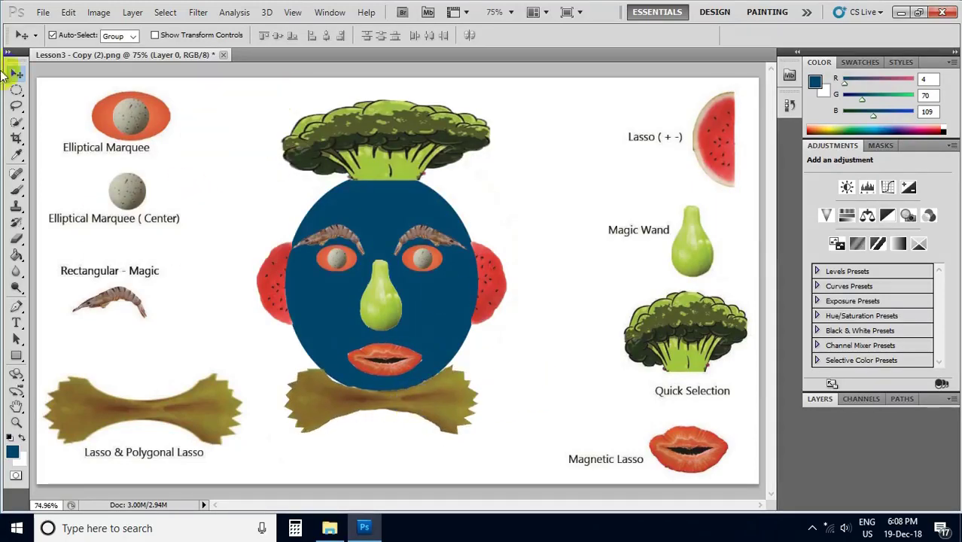
Step: Crop the image to the finished face, from just above the broccoli hair to just below the pasta bow tie
click(16, 140)
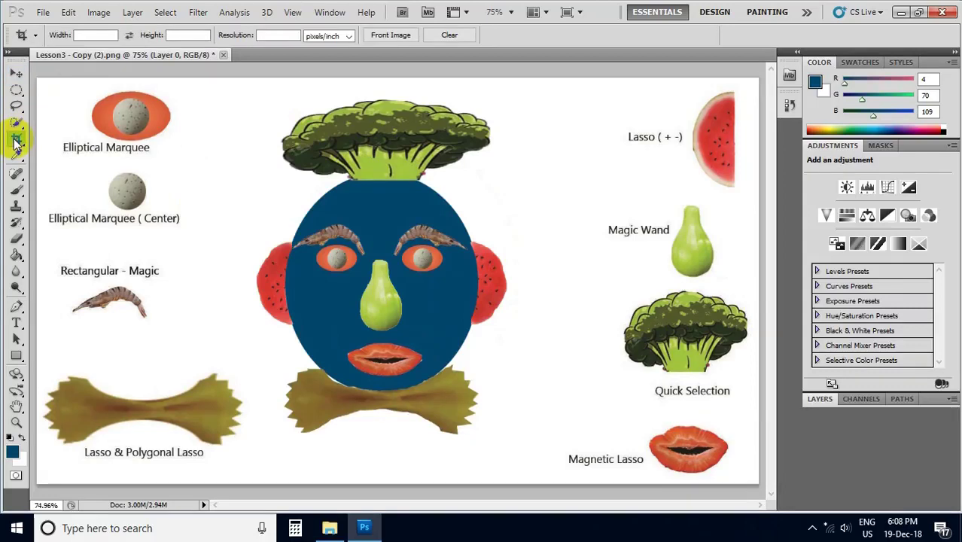
drag(220, 91, 510, 444)
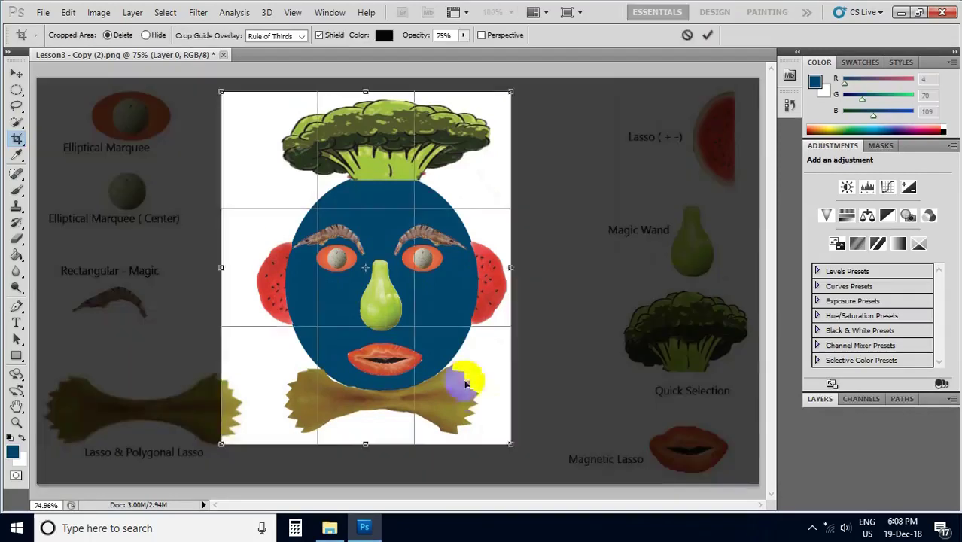
drag(471, 370, 494, 368)
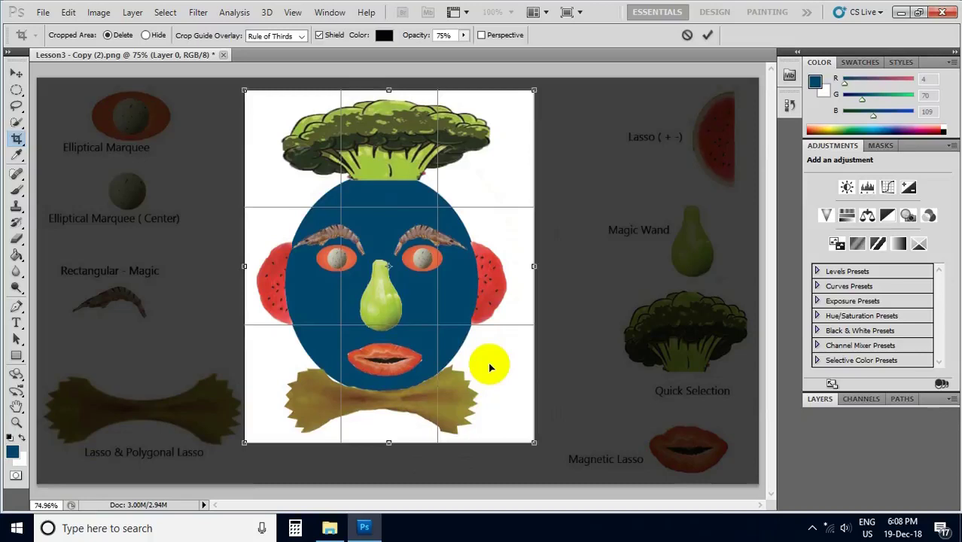
key(Return)
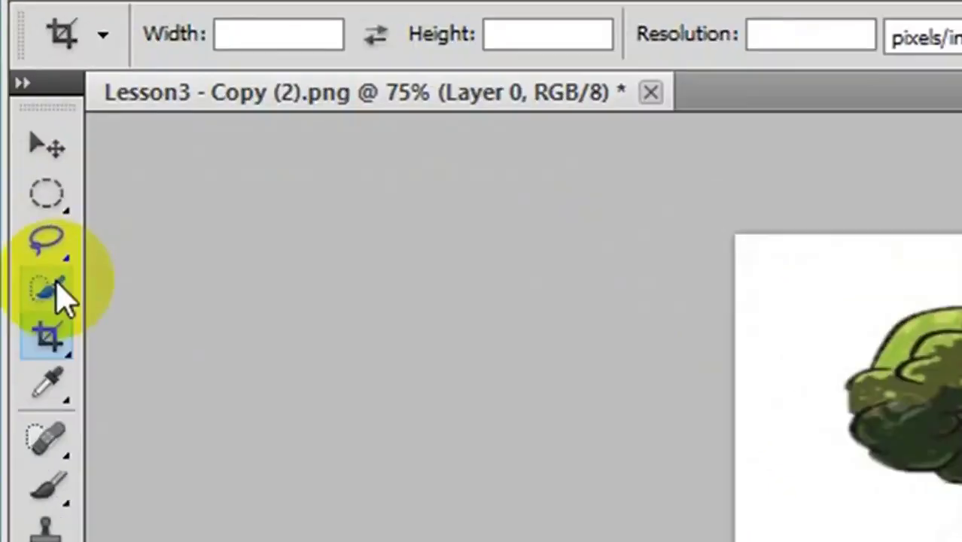
Step: Select the white background around the face with the Magic Wand Tool at tolerance 50, delete it, and deselect
click(60, 297)
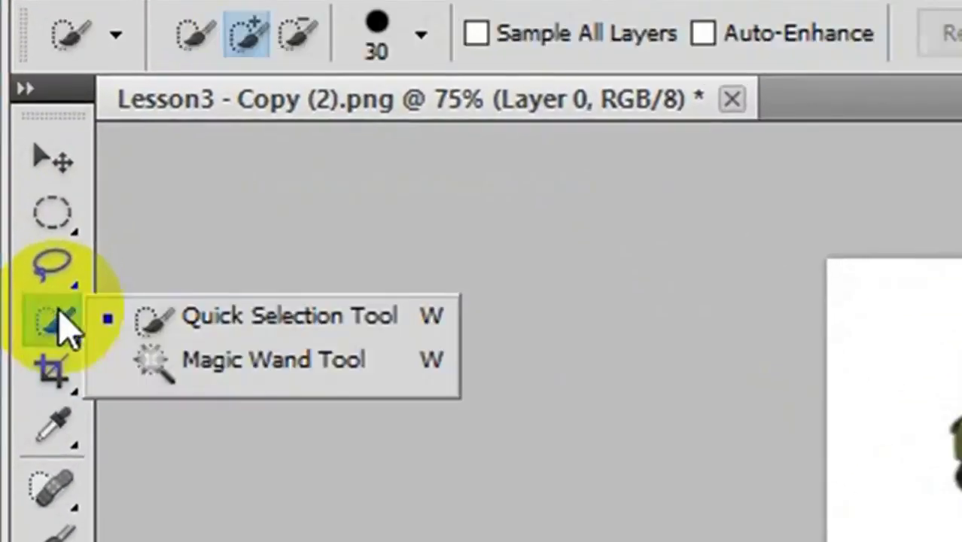
click(201, 331)
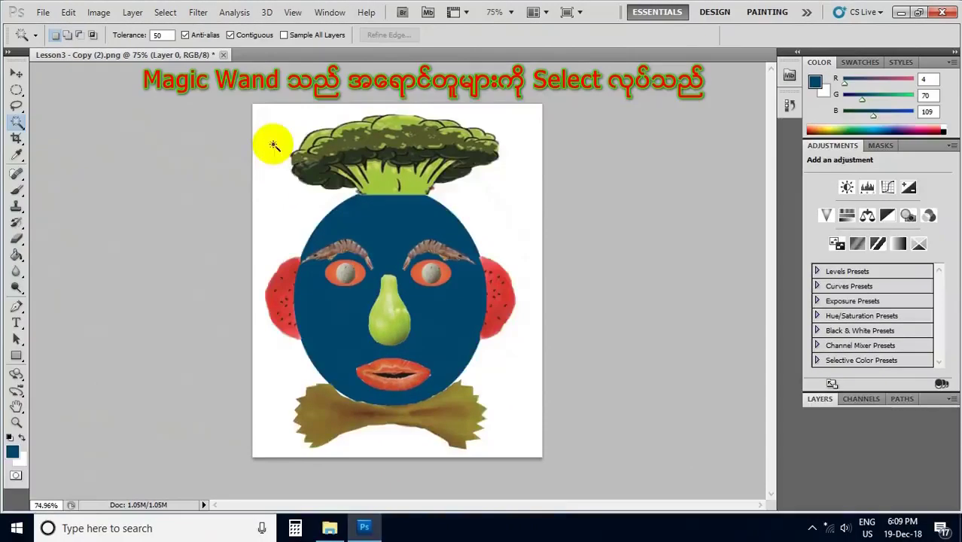
click(273, 144)
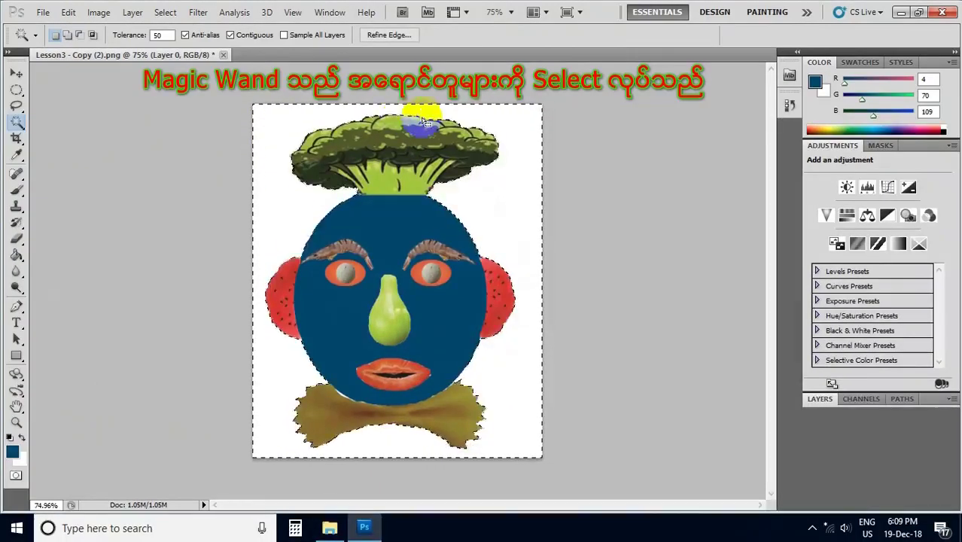
click(490, 154)
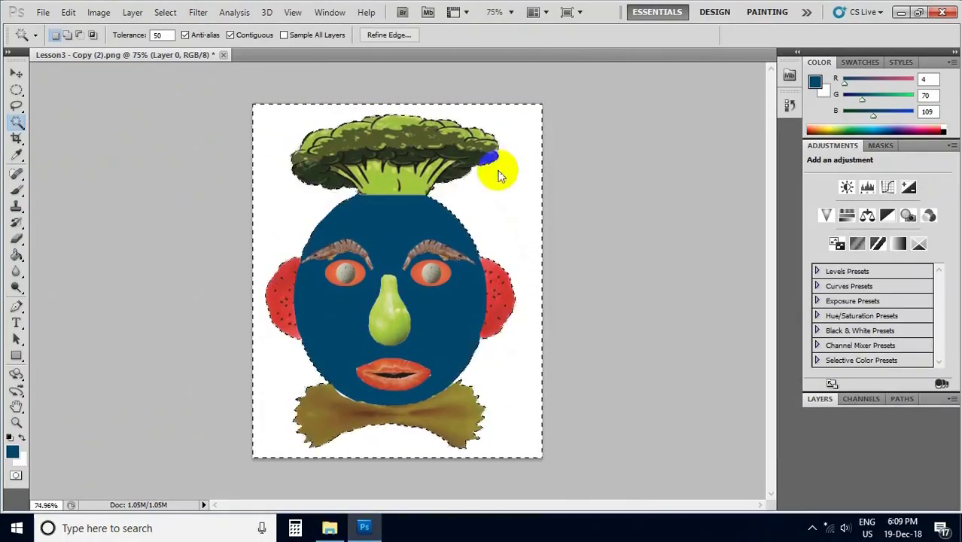
key(Delete)
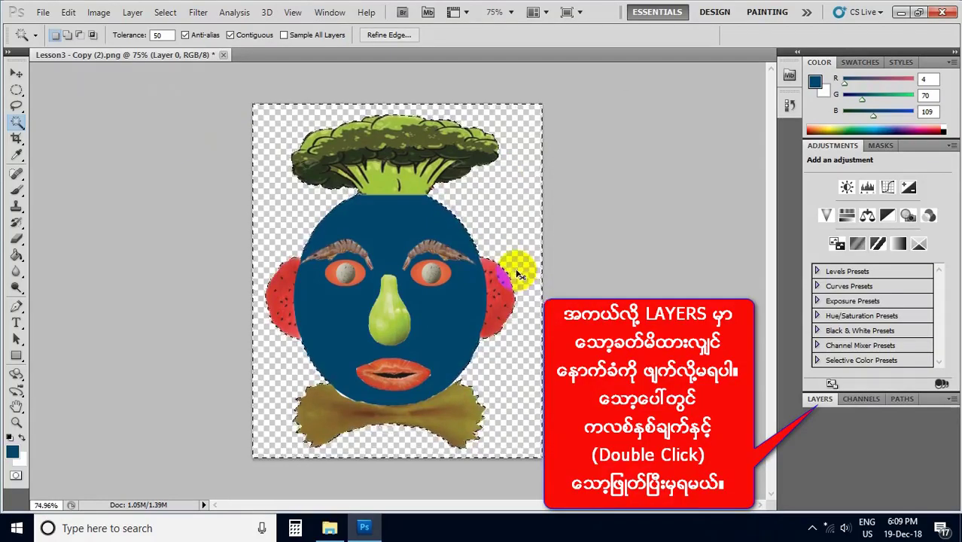
key(ctrl+d)
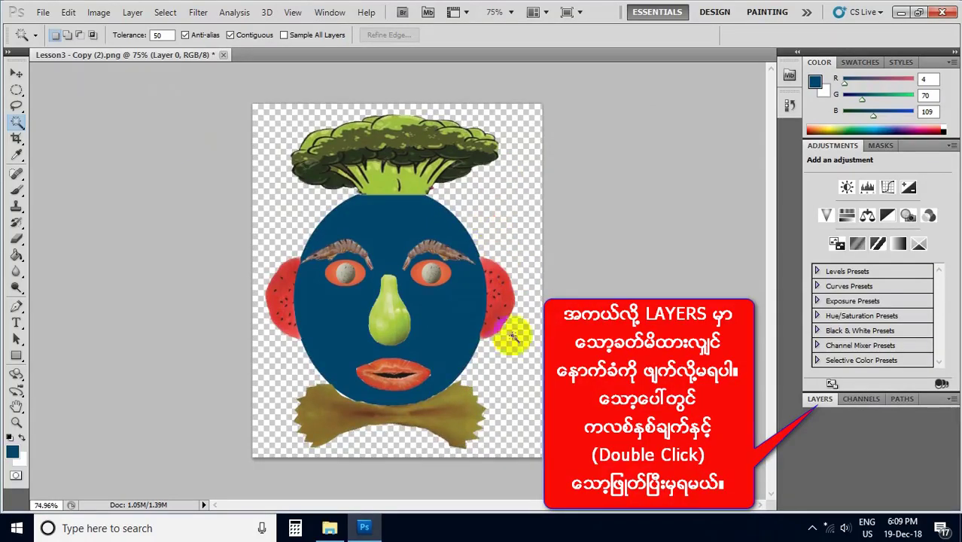
Step: Save a copy of the transparent face image in PNG format as 0001 in the Screenshots folder, with interlace set to None
click(43, 12)
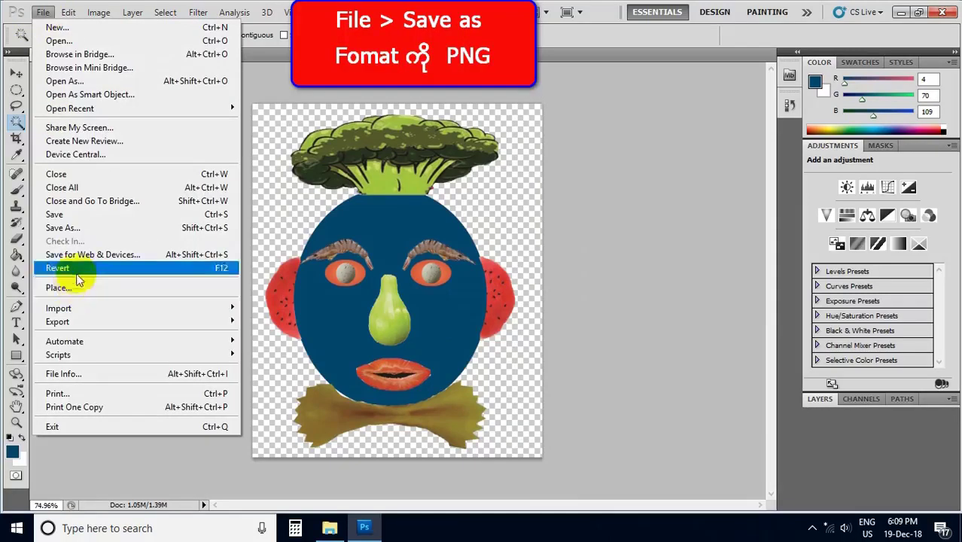
click(75, 227)
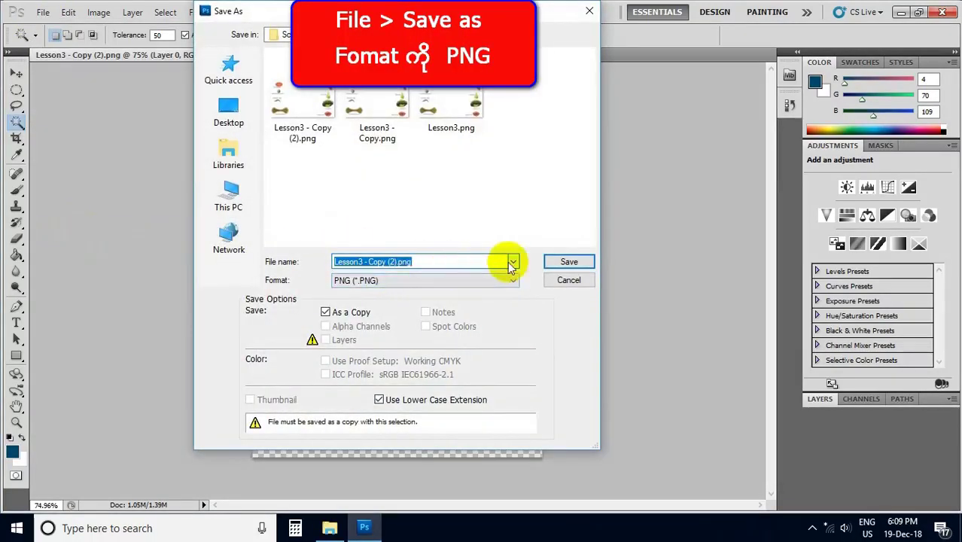
click(467, 280)
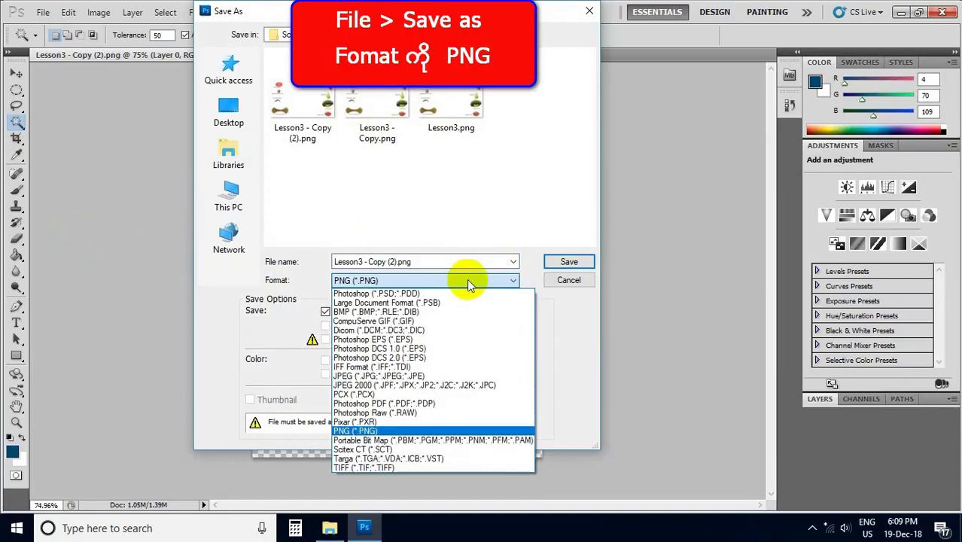
click(362, 430)
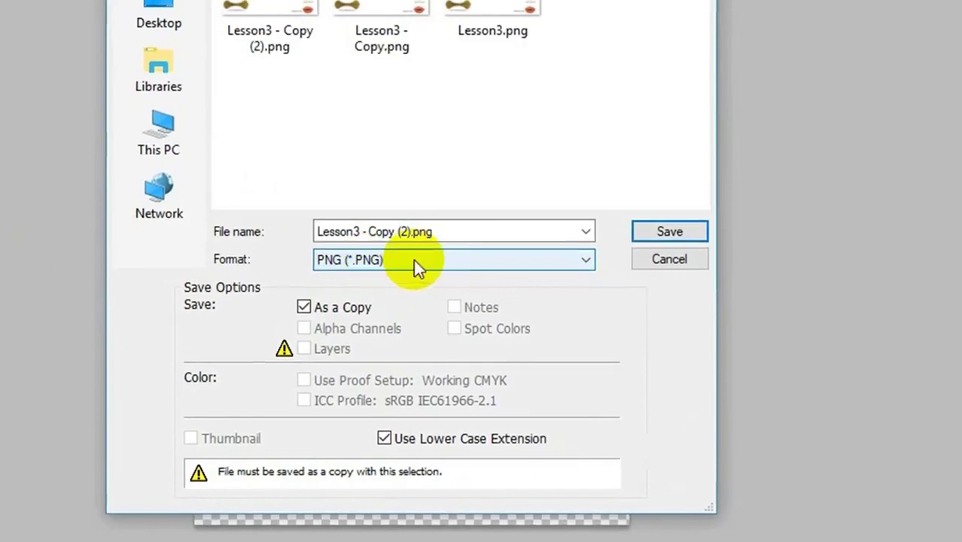
click(489, 239)
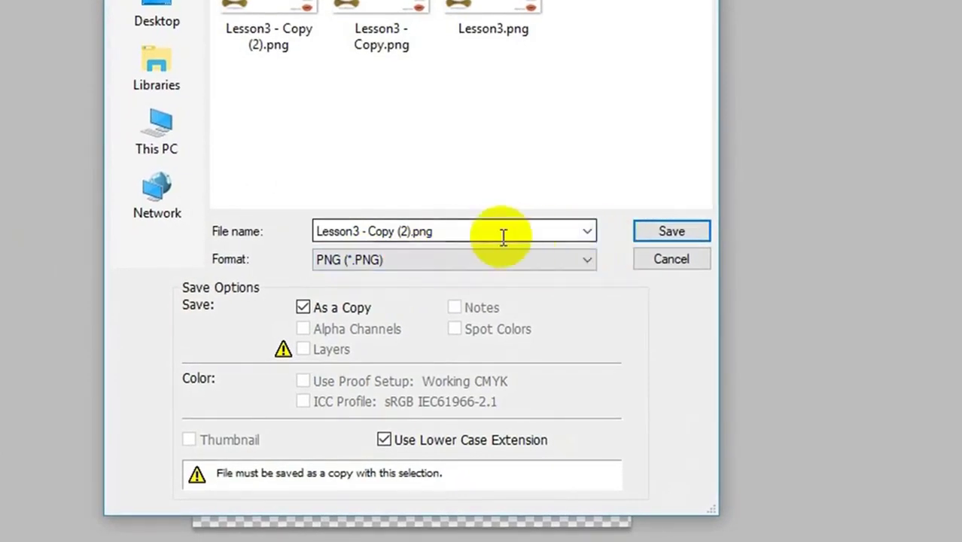
click(419, 234)
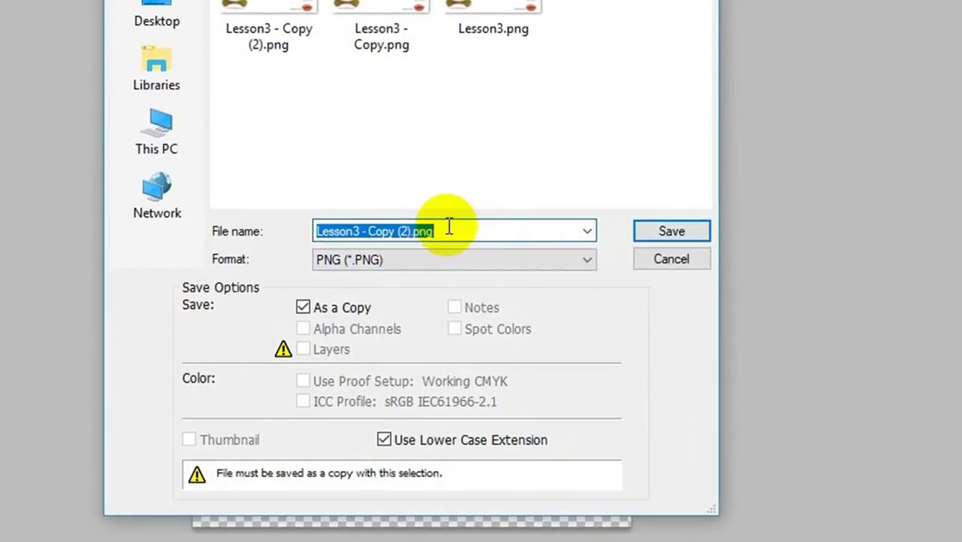
click(448, 227)
drag(448, 227, 271, 232)
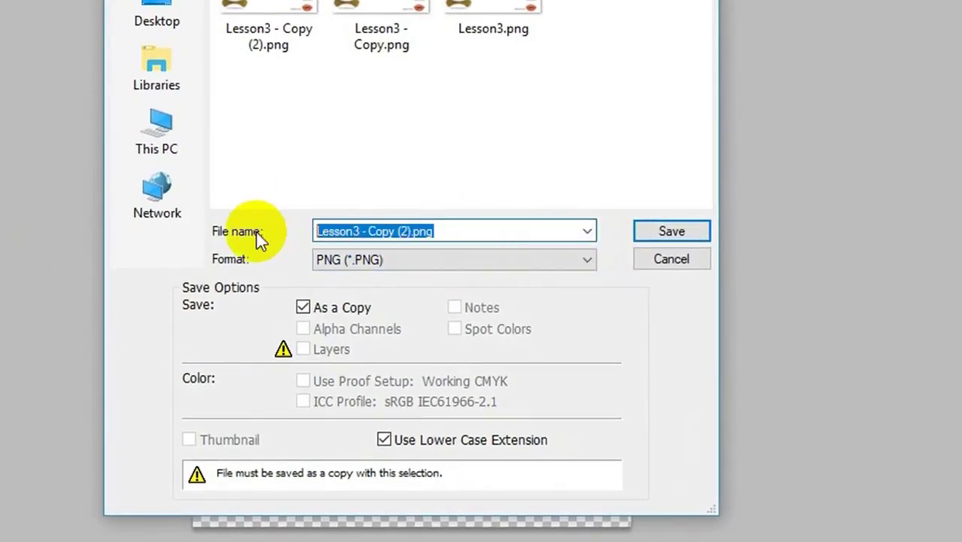
text(0001)
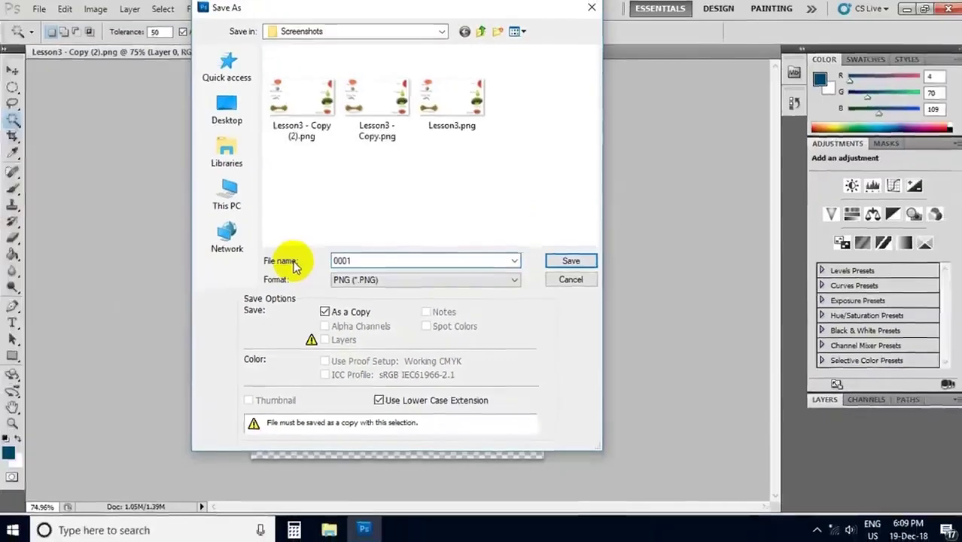
click(570, 261)
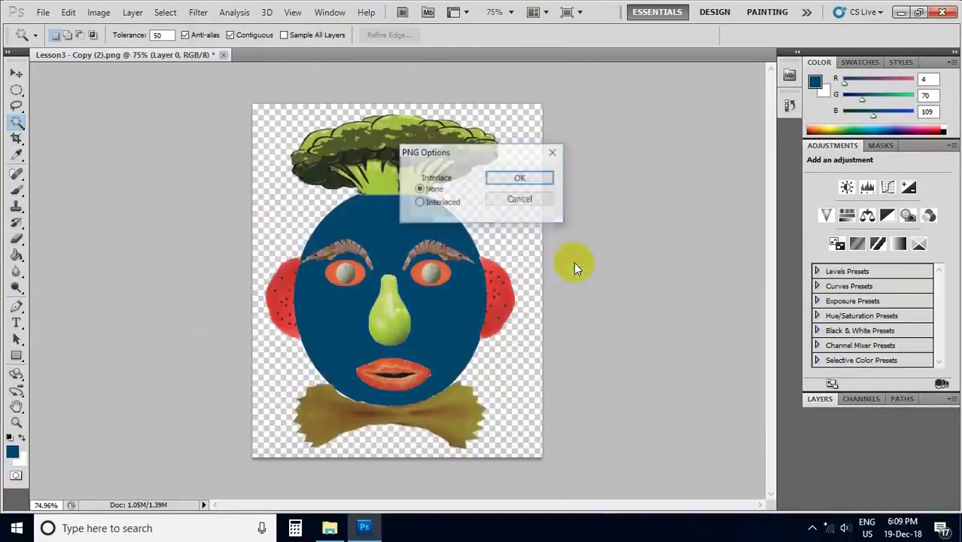
click(543, 178)
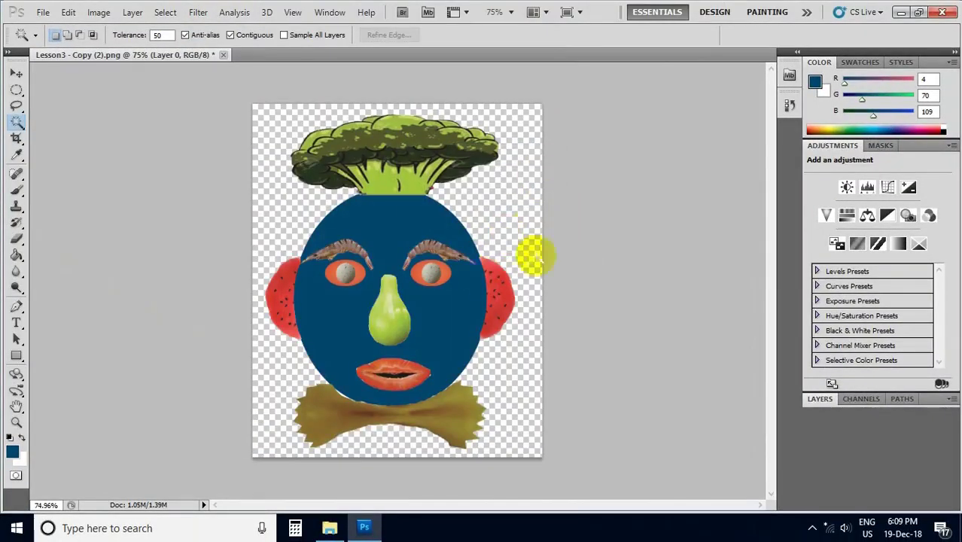
Step: Create a new document with the Default Photoshop Size preset and white background contents
click(44, 15)
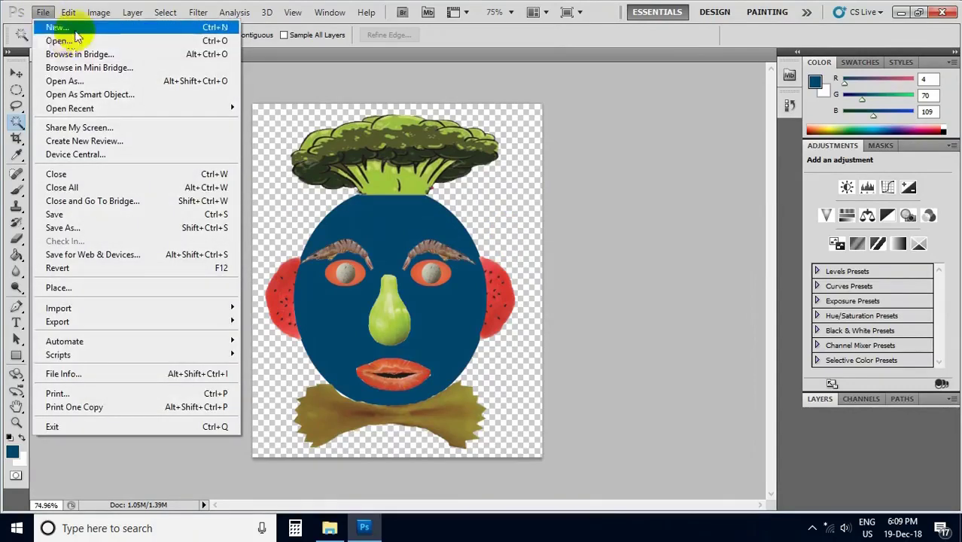
click(73, 30)
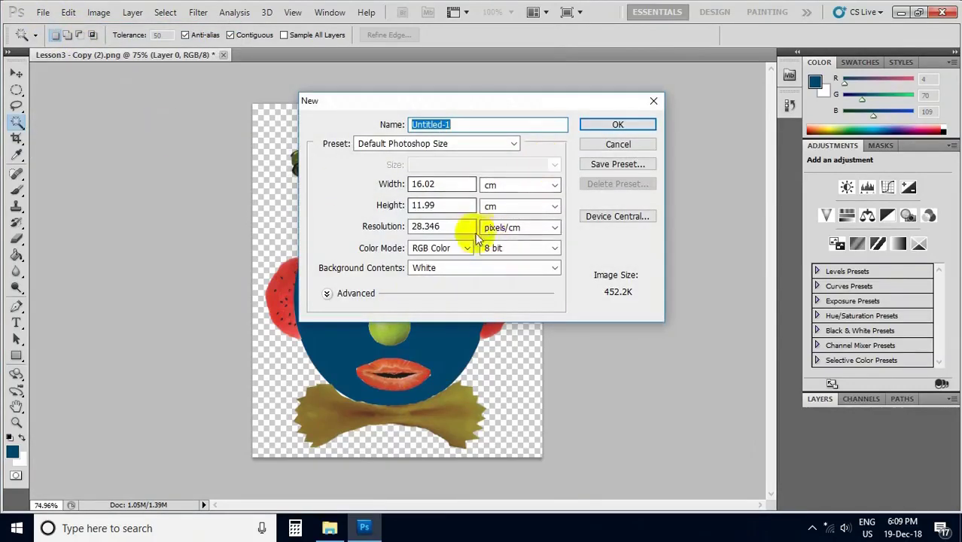
click(484, 269)
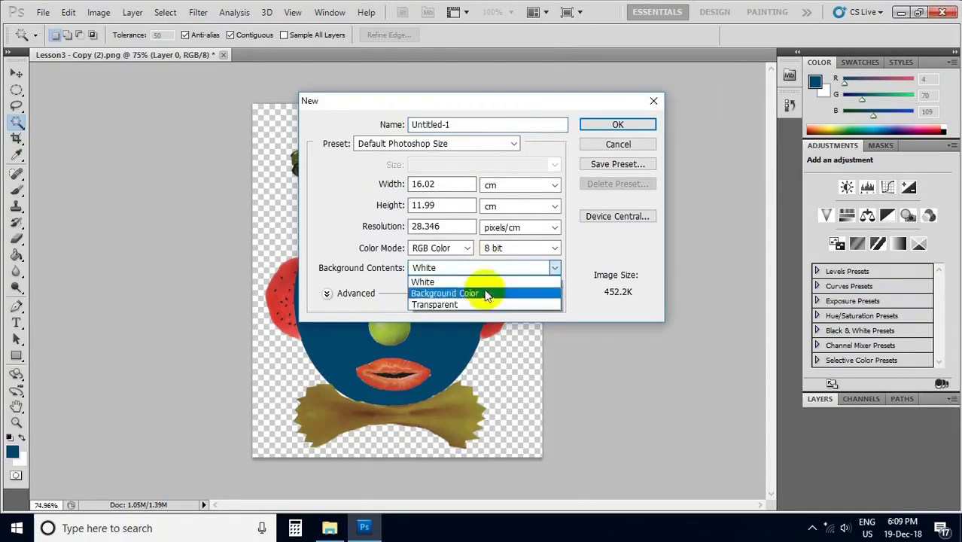
click(474, 282)
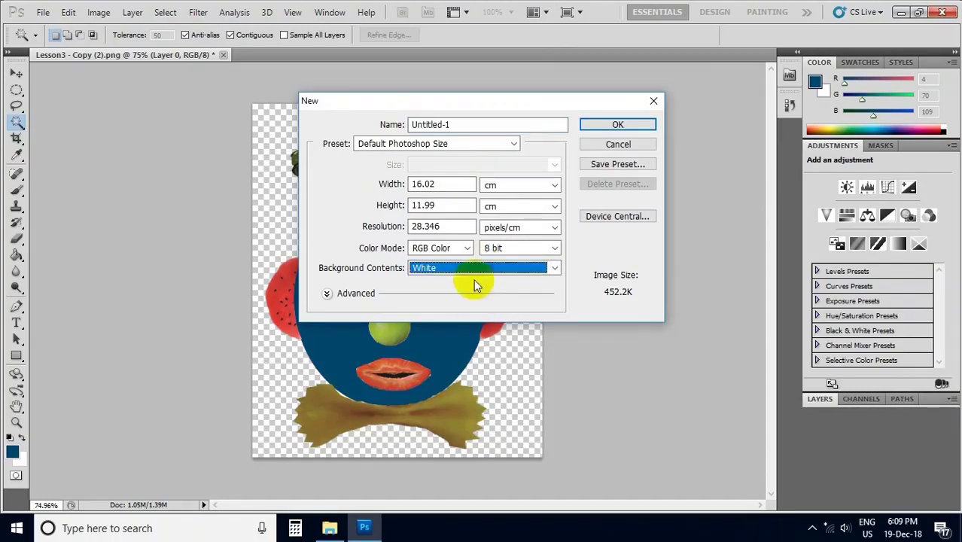
click(611, 125)
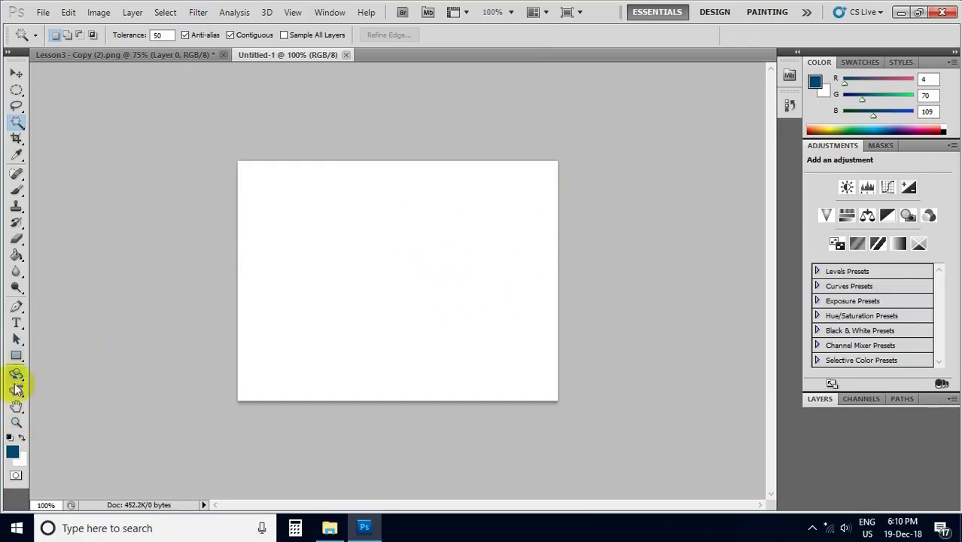
Step: Fill the blank canvas with light blue (R 67, G 188, B 236) using the Paint Bucket
click(876, 129)
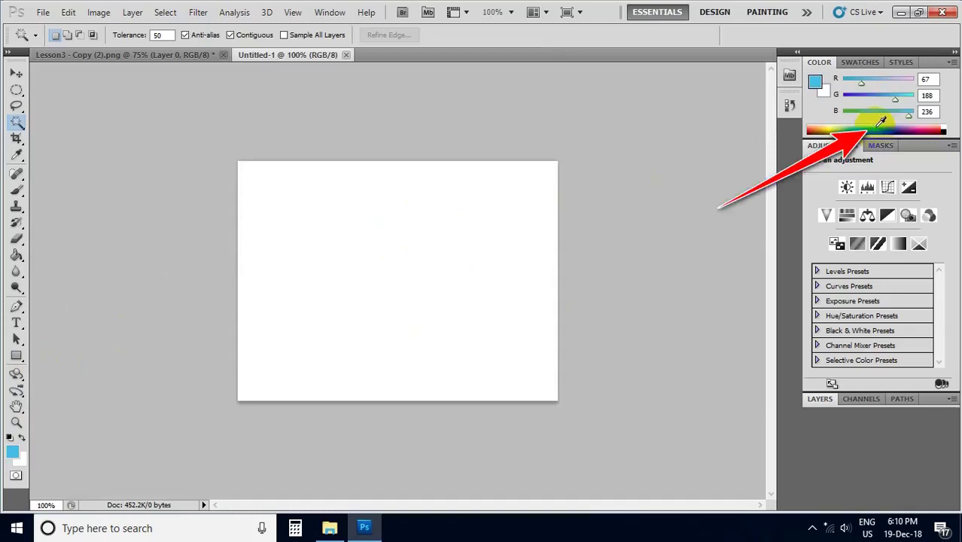
click(16, 256)
click(75, 268)
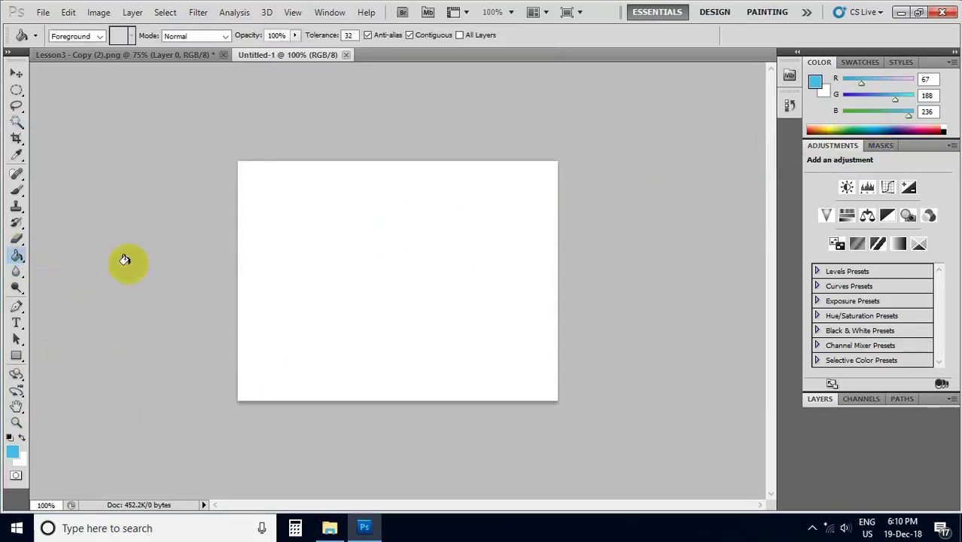
click(322, 260)
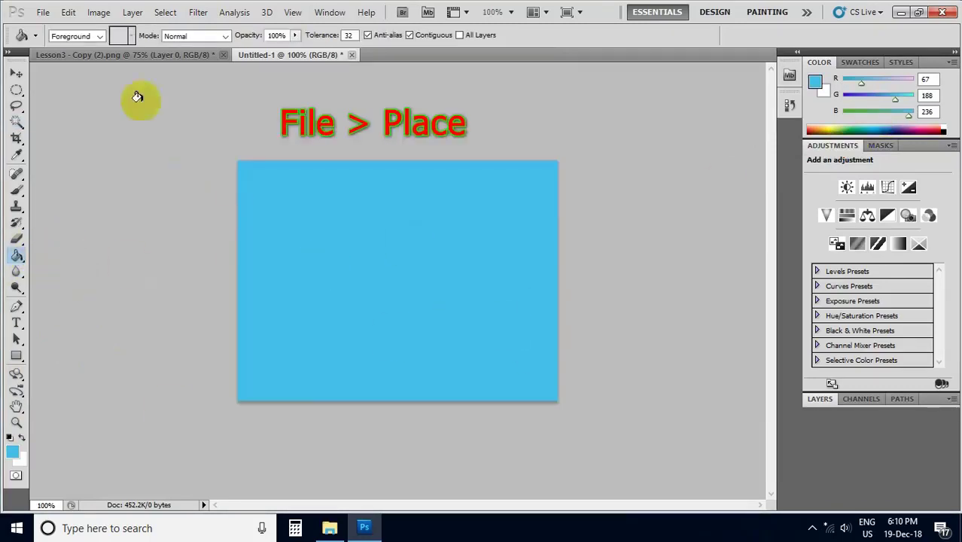
Step: Place 0001.png on the blue canvas and move it left of centre to X 166 px, Y 166 px
click(37, 12)
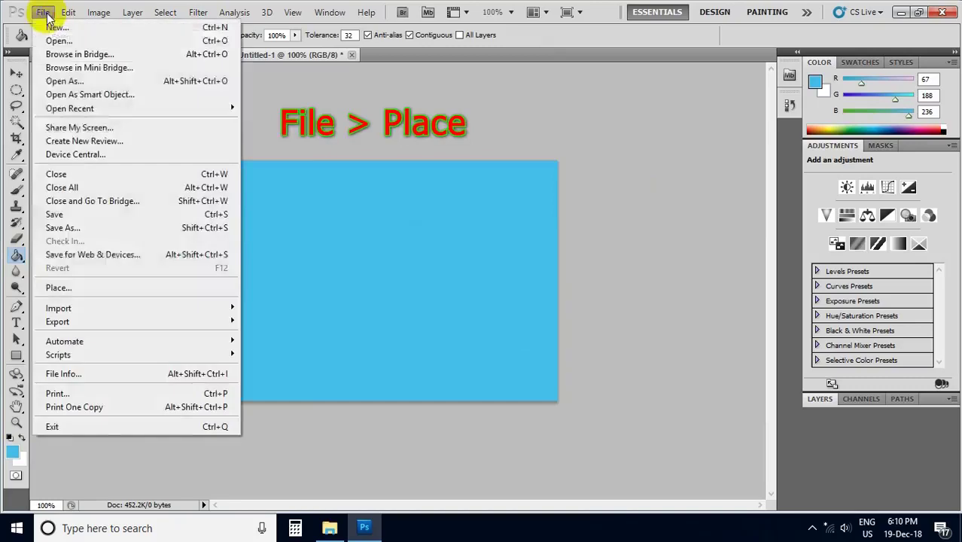
click(62, 287)
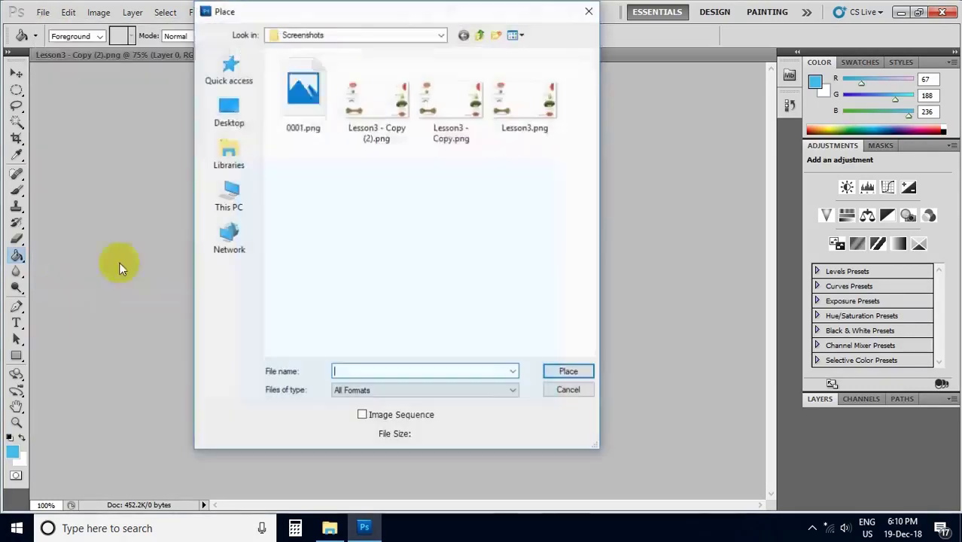
click(310, 95)
click(569, 373)
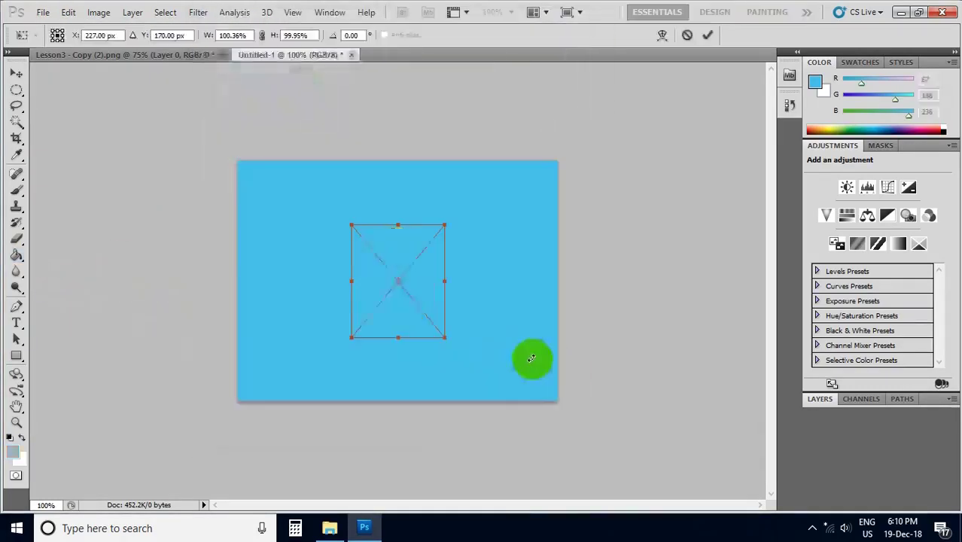
drag(401, 299, 353, 298)
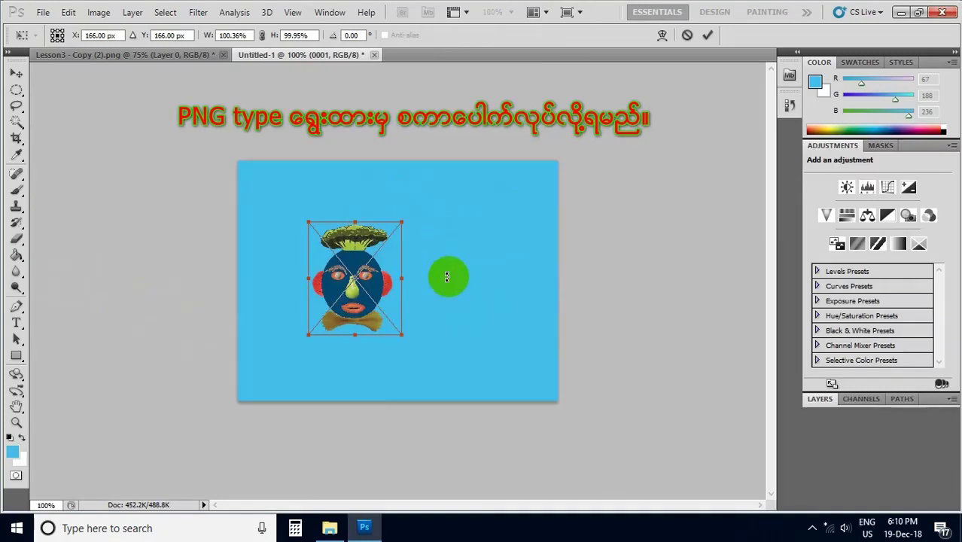
key(Return)
Step: Minimize the Photoshop window to return to the desktop
key(g)
click(377, 279)
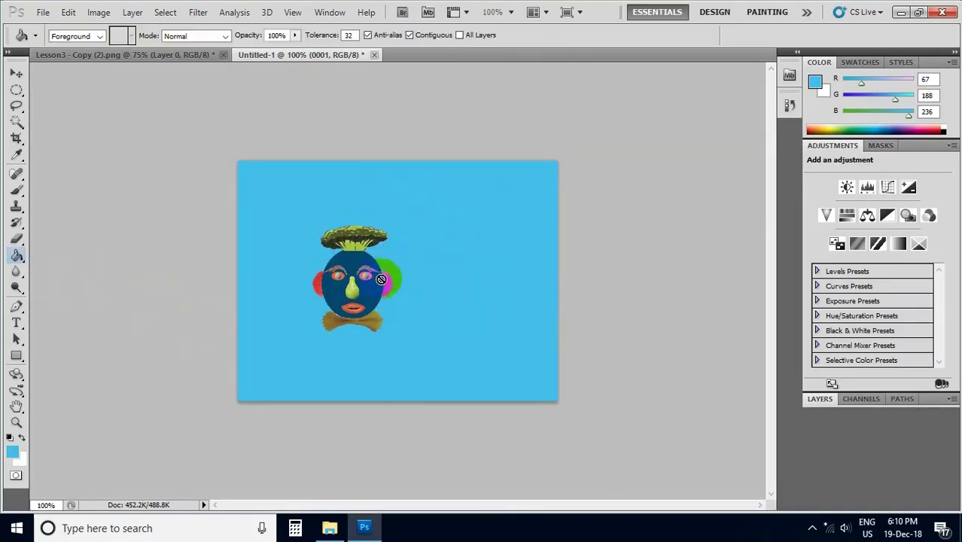
click(903, 14)
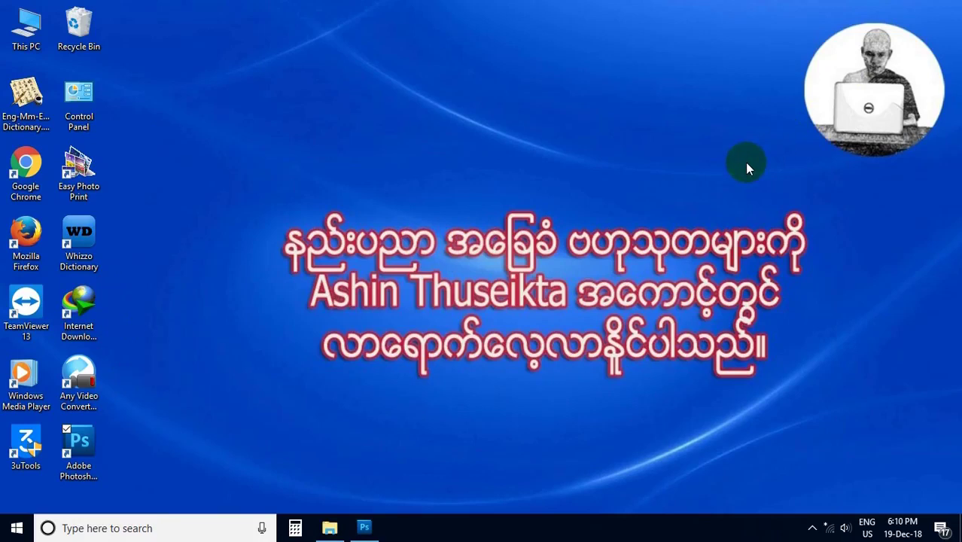